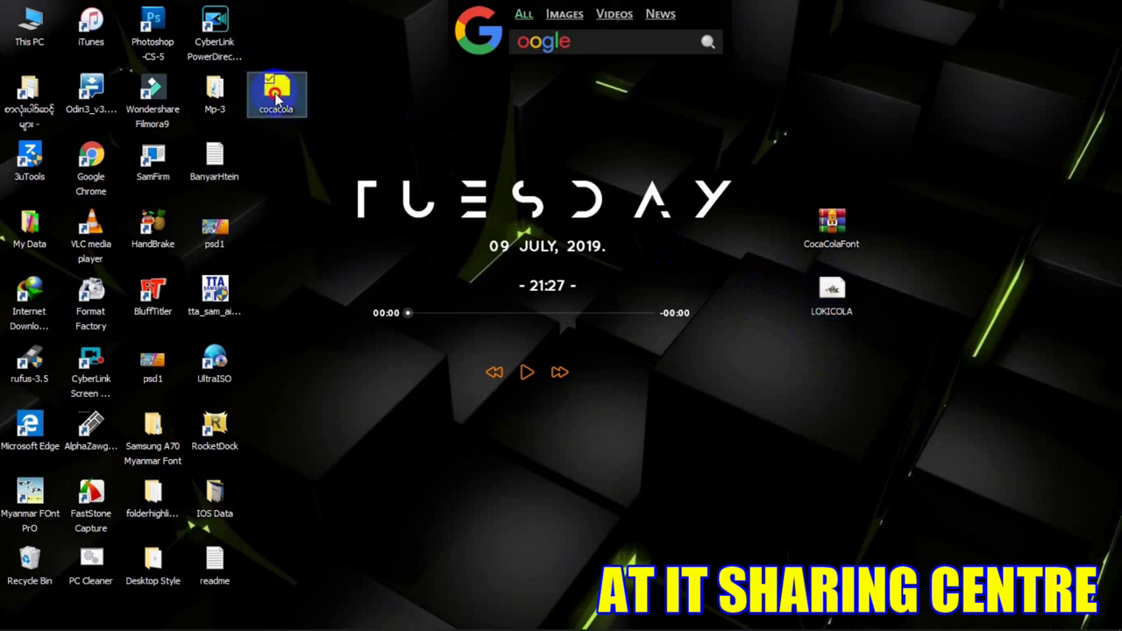
# Install the LOKICOLA font file from the desktop for all users.
pyautogui.click(825, 301)
pyautogui.rightClick(825, 301)
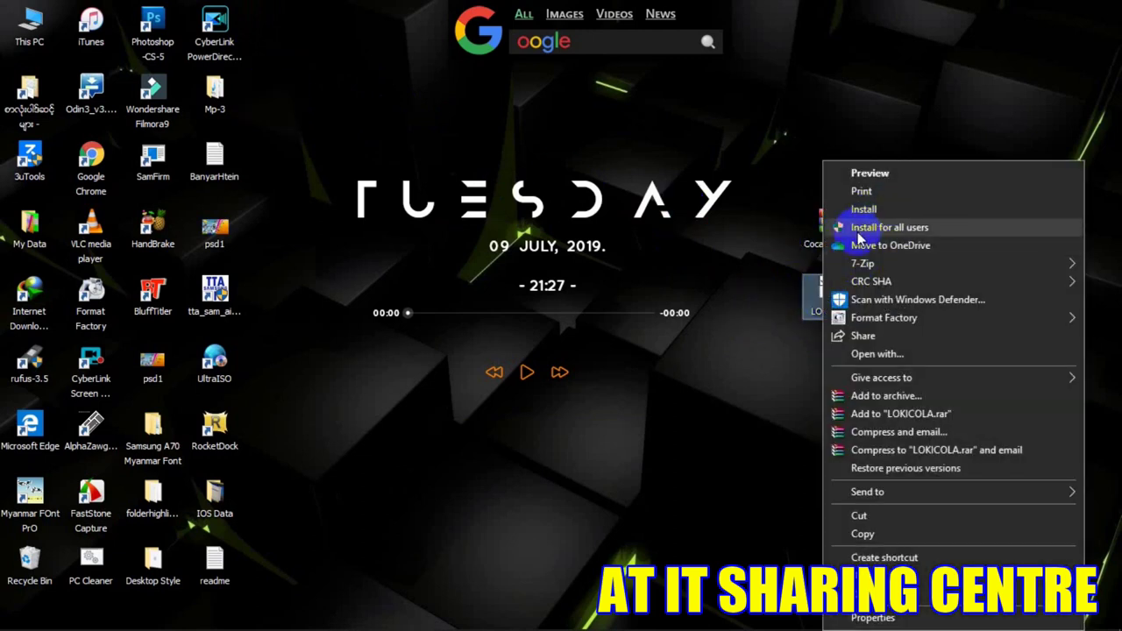
pyautogui.click(959, 233)
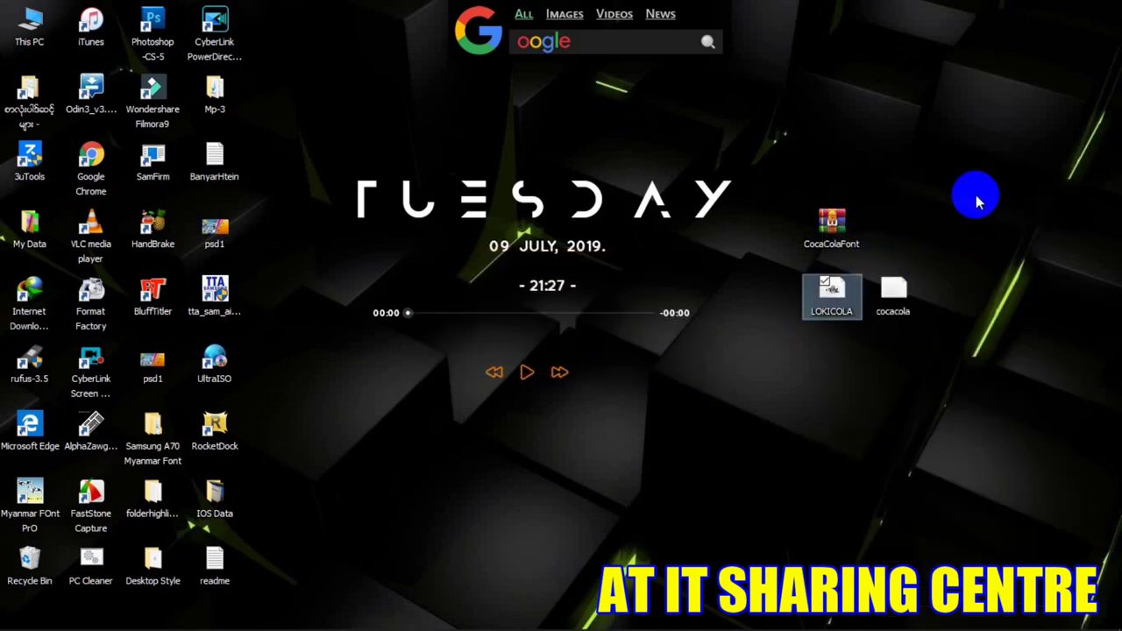
# Launch Photoshop CS5 and CyberLink PowerDirector 17 from the desktop as administrator.
pyautogui.doubleClick(158, 31)
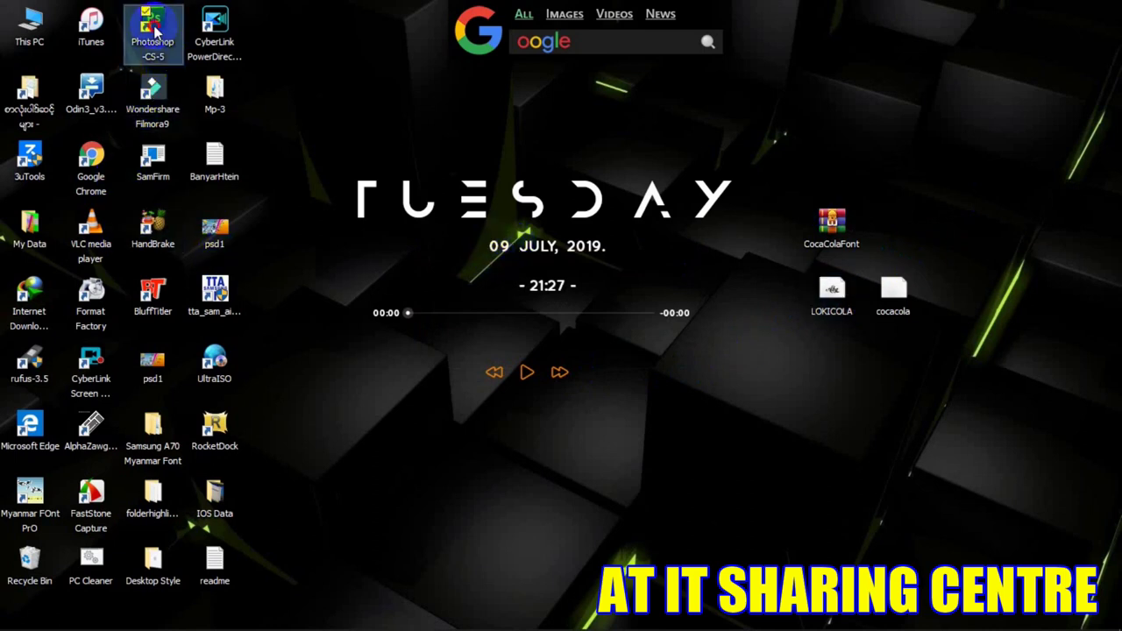
pyautogui.rightClick(156, 30)
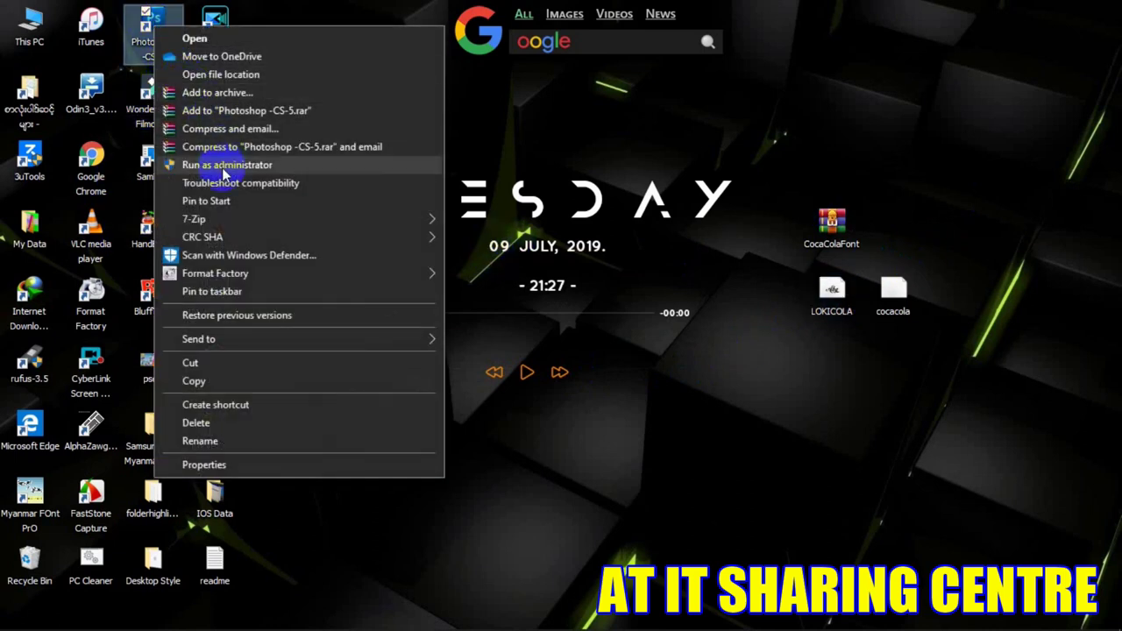
pyautogui.click(228, 167)
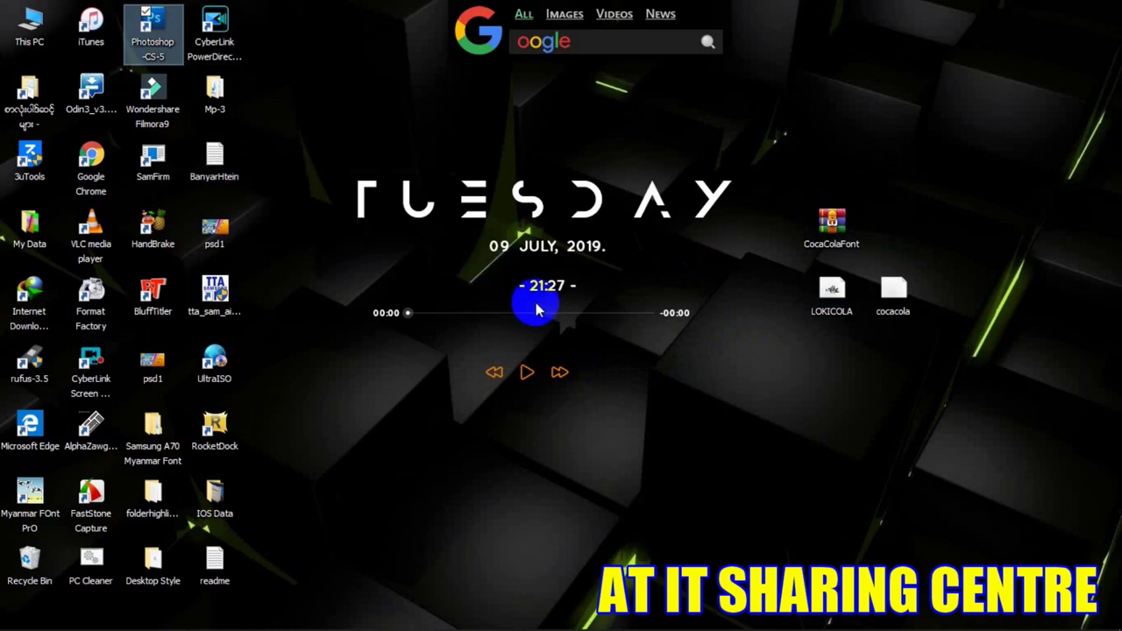
pyautogui.rightClick(217, 48)
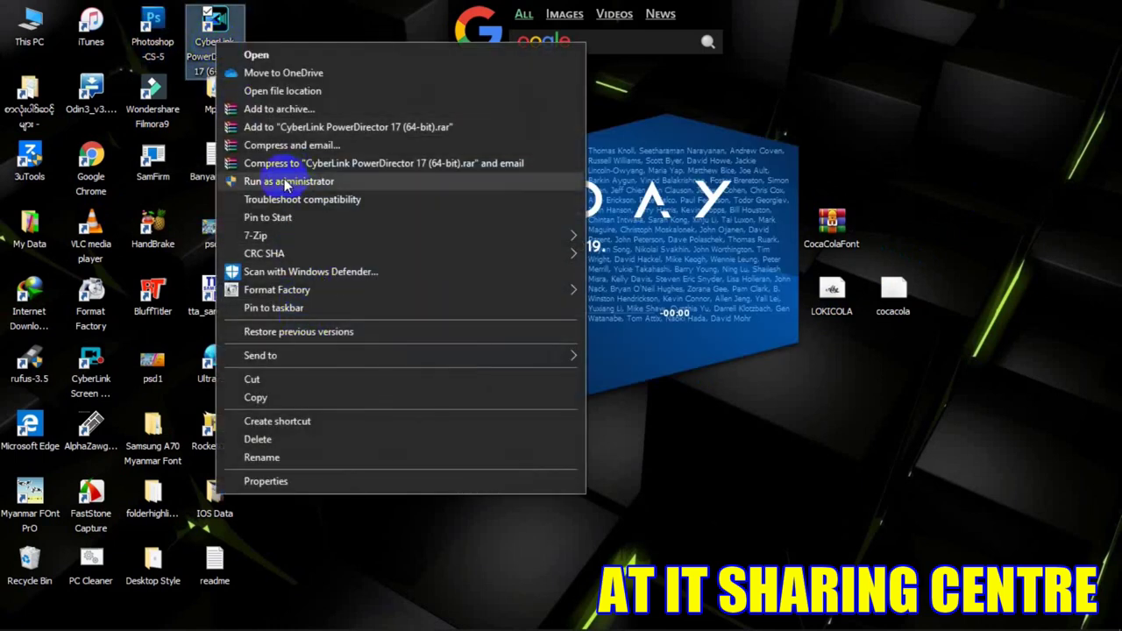
pyautogui.click(285, 182)
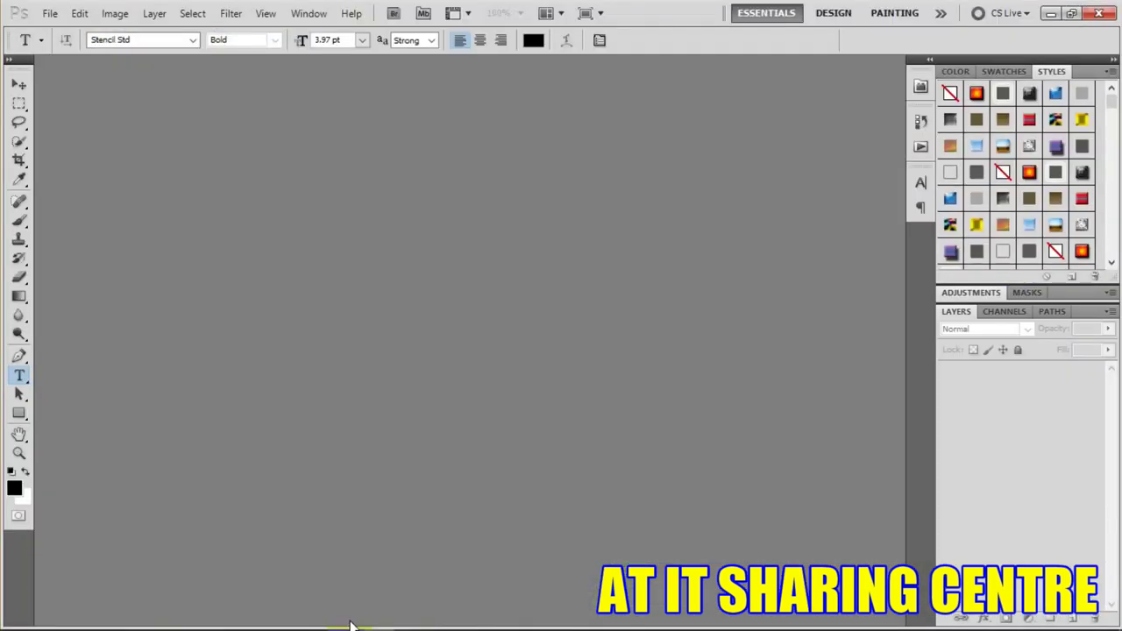
# Create a new 2560 x 1440 pixel RGB document at 300 pixels/cm with a white background.
pyautogui.click(50, 17)
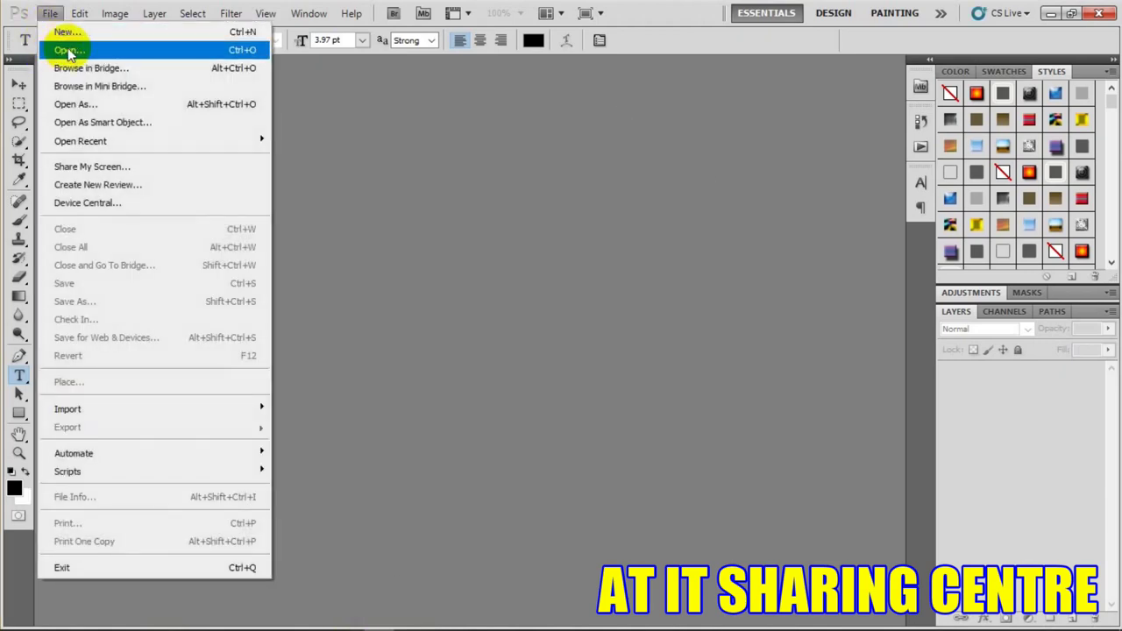
pyautogui.click(74, 35)
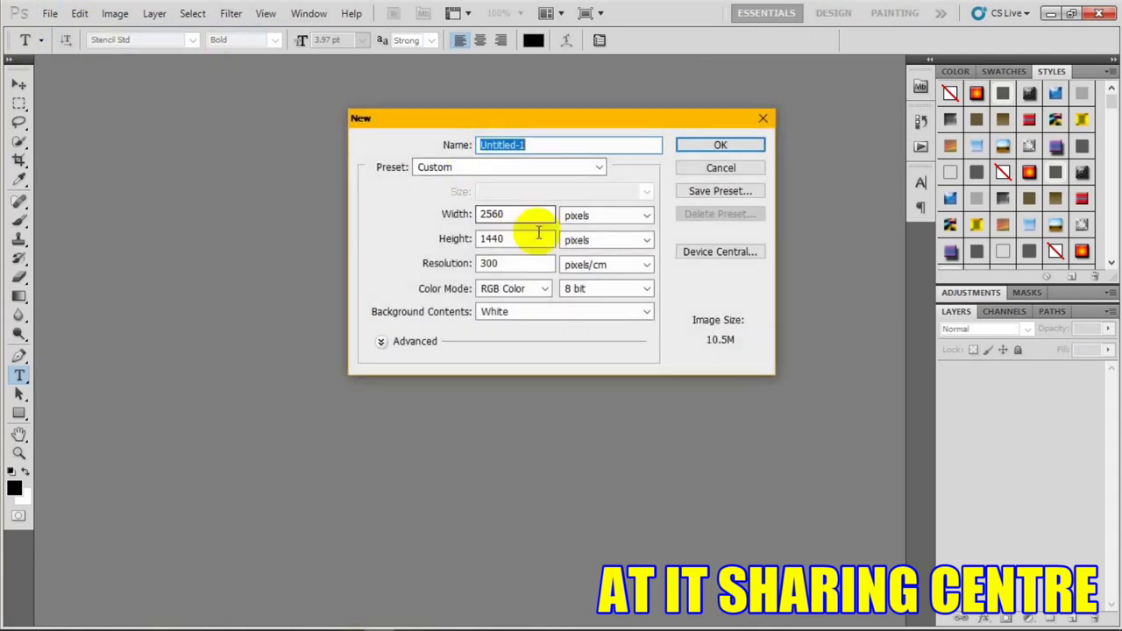
pyautogui.click(719, 146)
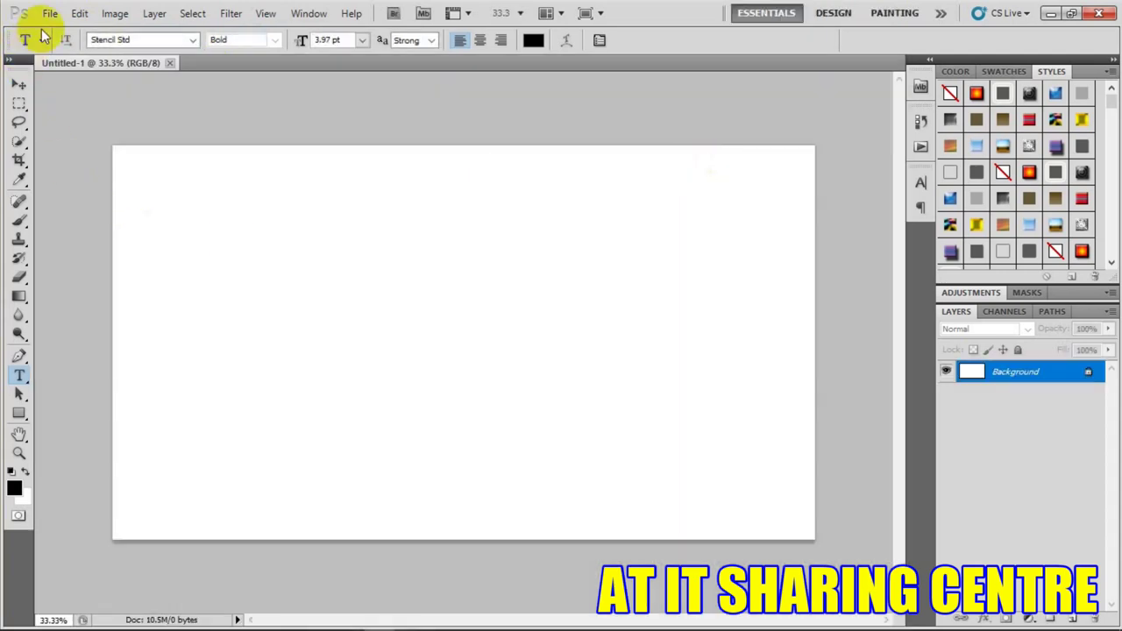
# Start a text line in the lower-left part of the canvas with the Loki Cola font at 48 pt.
pyautogui.click(194, 41)
pyautogui.scroll(10, 150, 430)
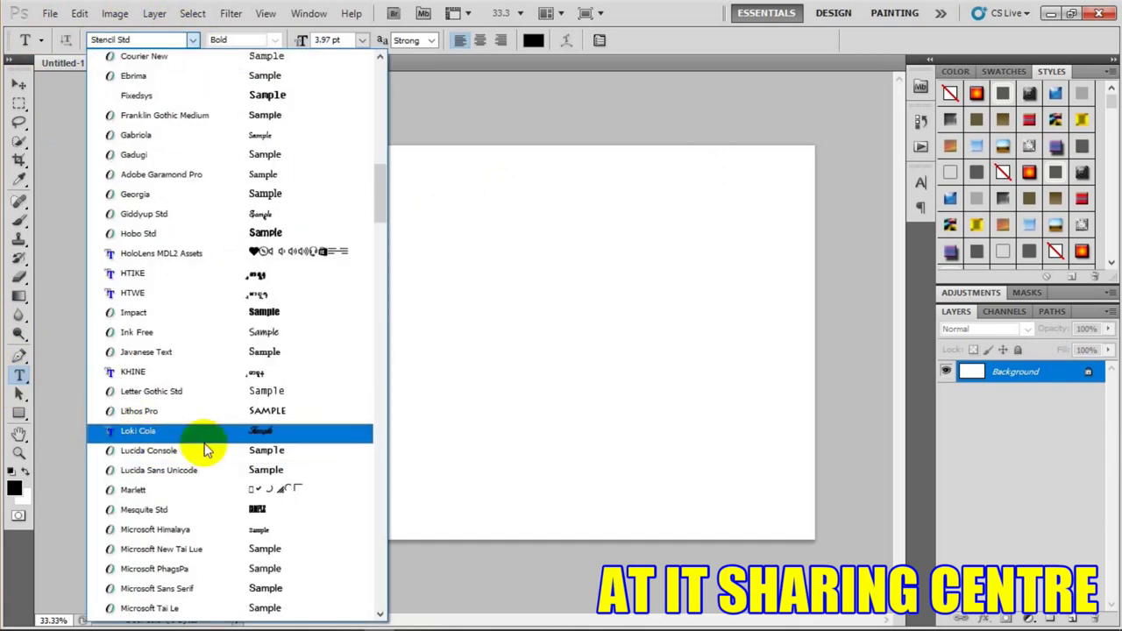
pyautogui.click(275, 439)
pyautogui.click(273, 436)
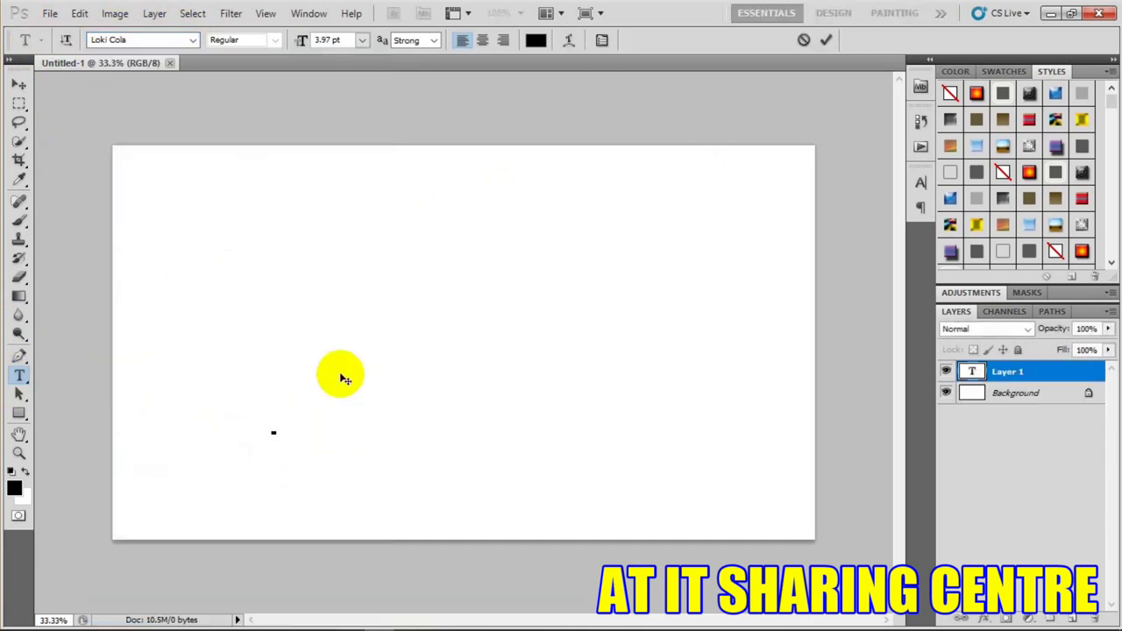
pyautogui.click(360, 40)
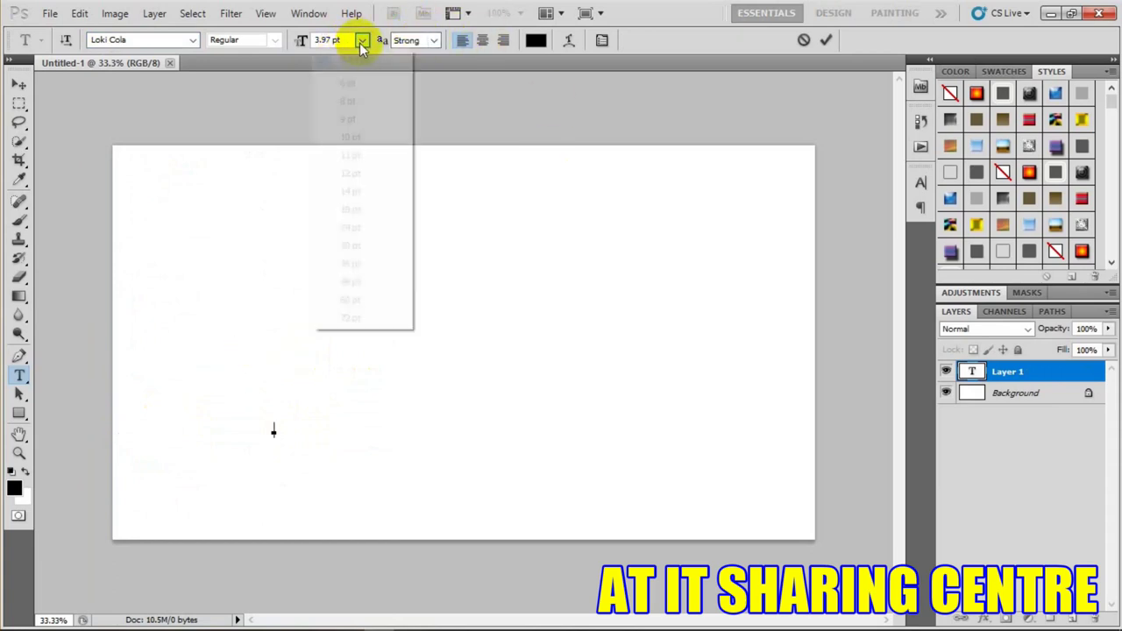
pyautogui.click(350, 281)
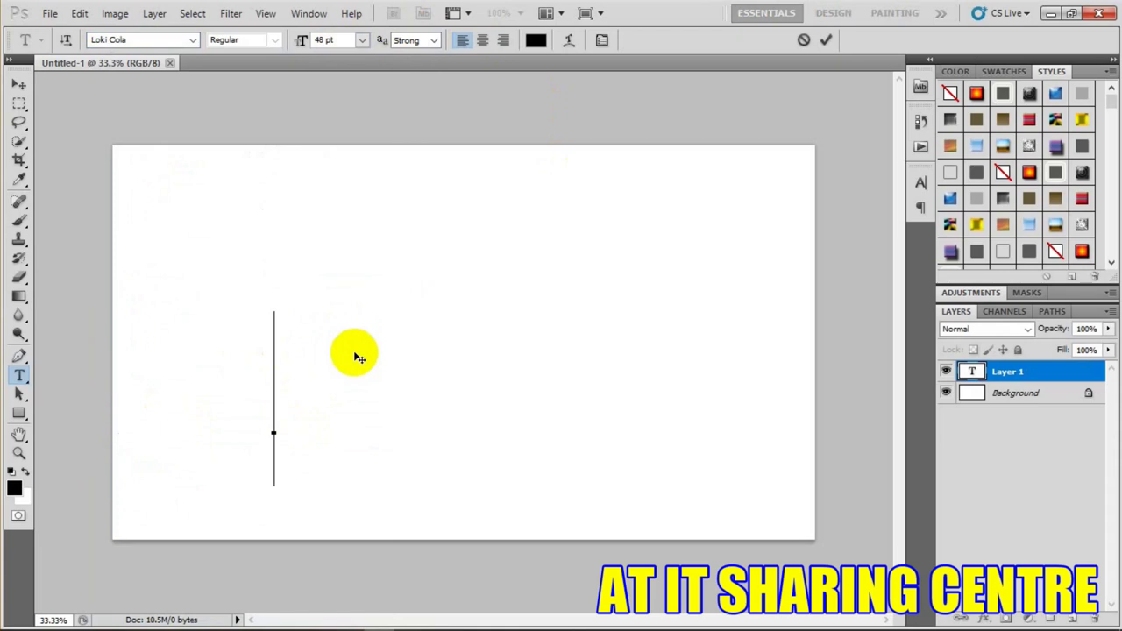
# Enter the text "CoCaCoLa Font" on the canvas and commit it.
pyautogui.write('Co')
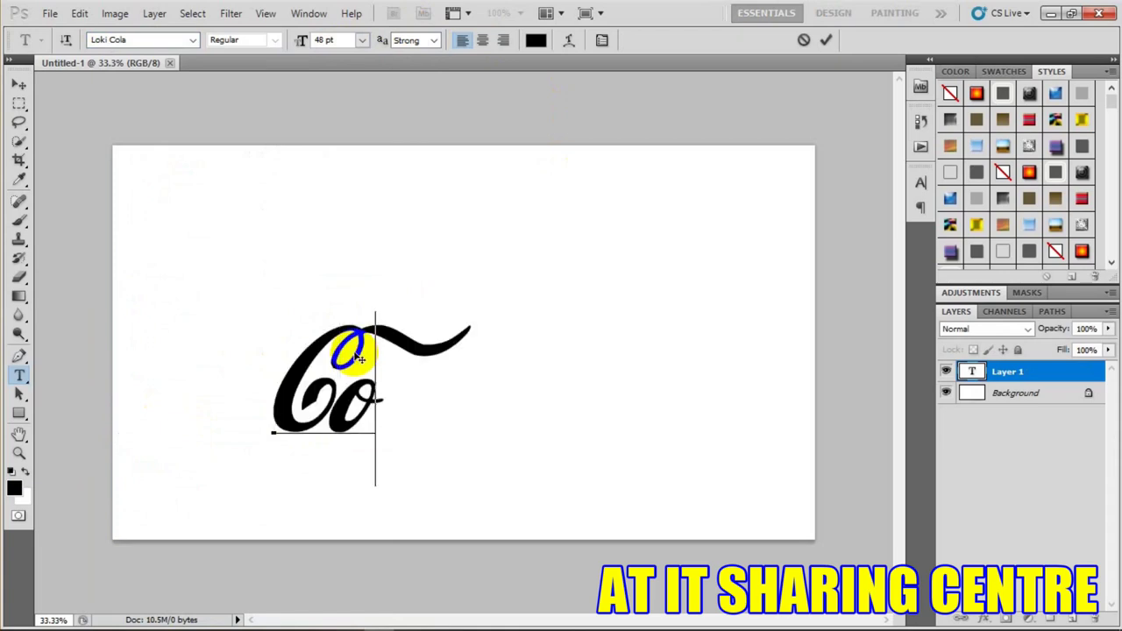
pyautogui.write('Ca')
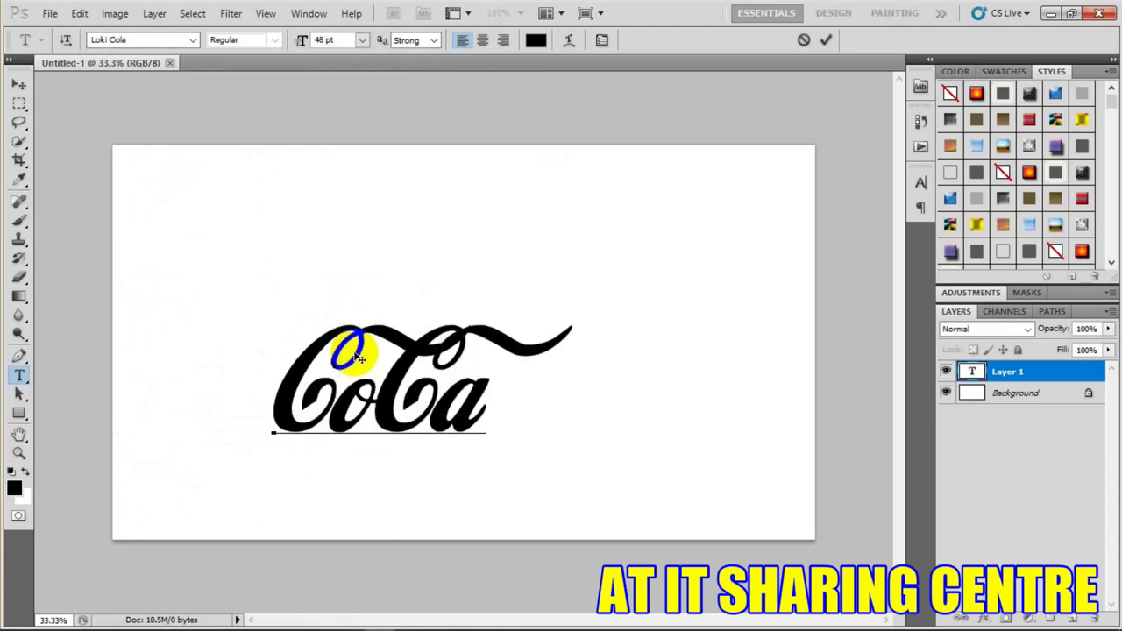
pyautogui.write('Co')
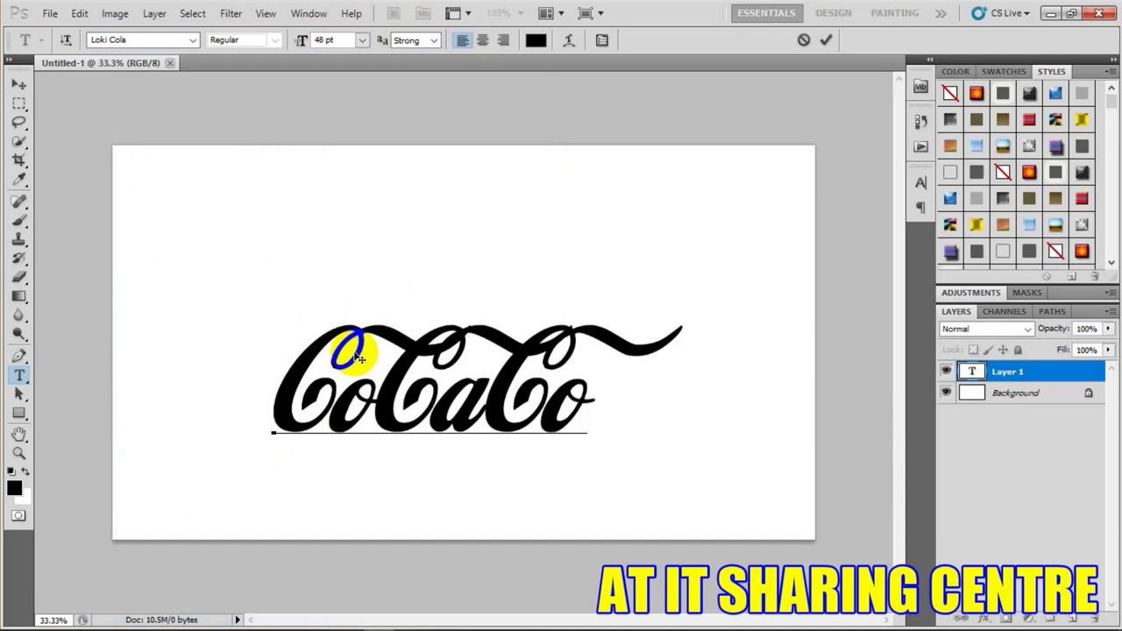
pyautogui.write('La')
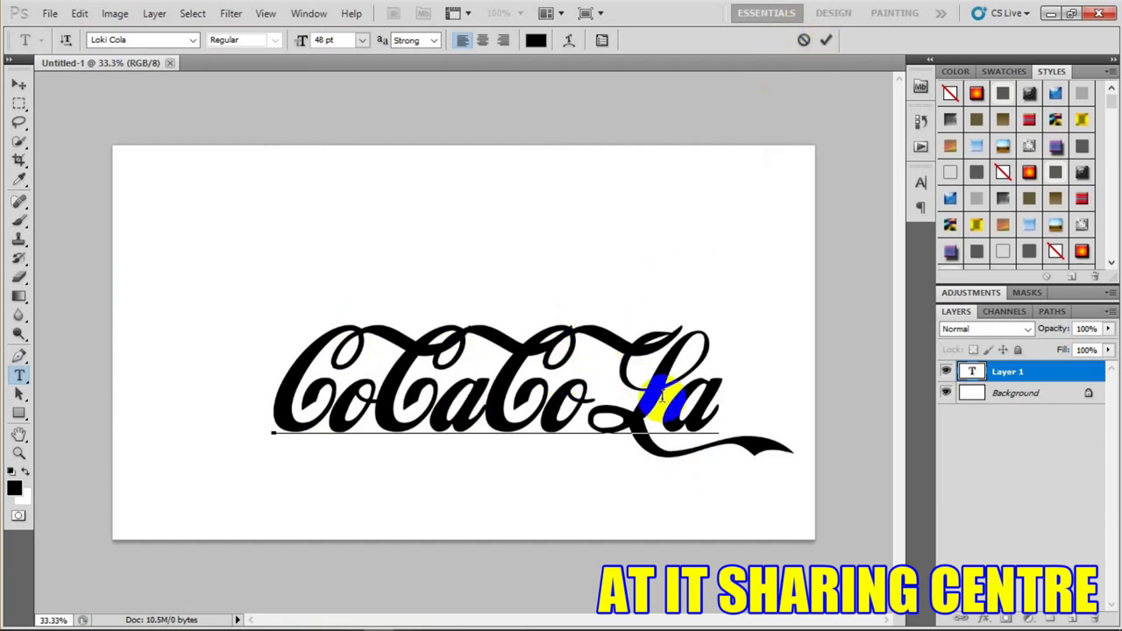
pyautogui.write('B')
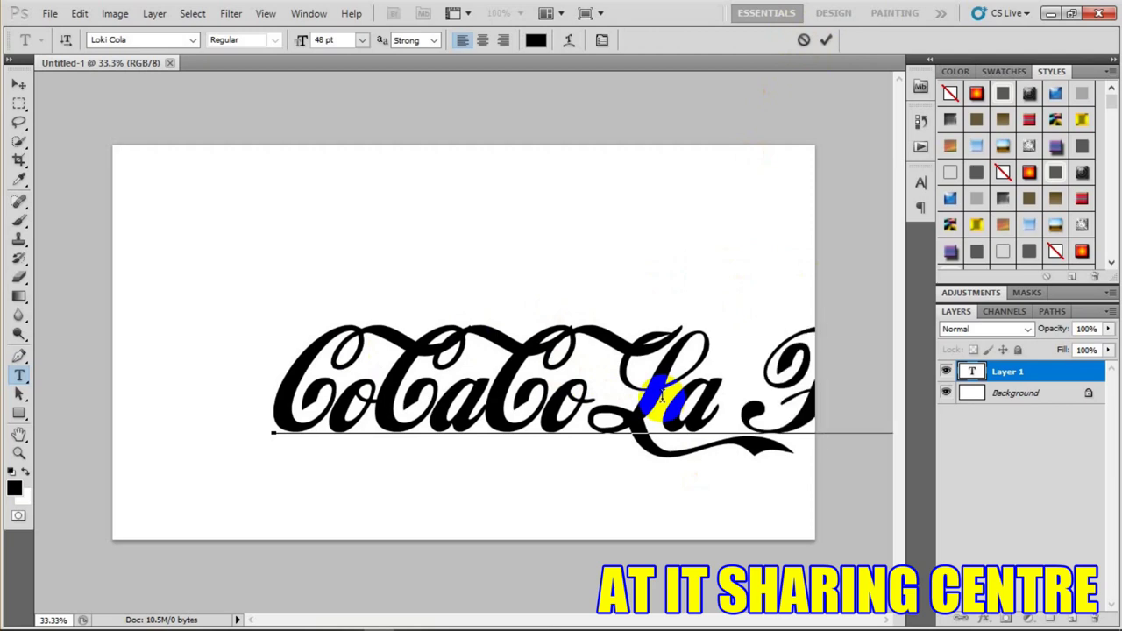
pyautogui.click(826, 39)
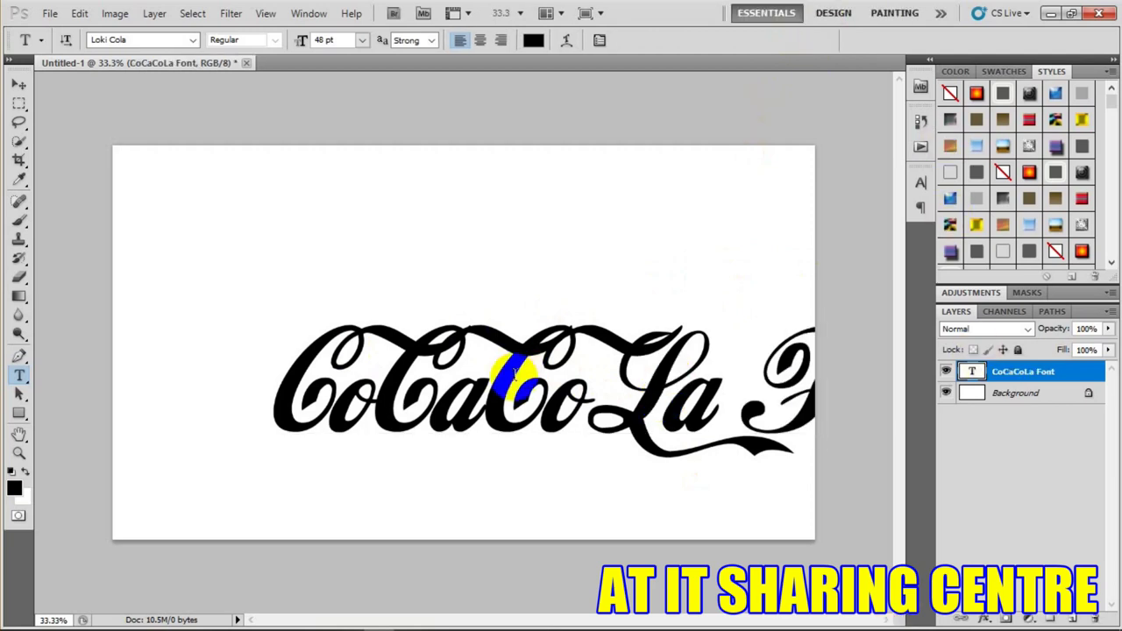
# Scale the text layer proportionally to about 76% and centre it on the canvas.
pyautogui.hotkey('ctrl', 't')
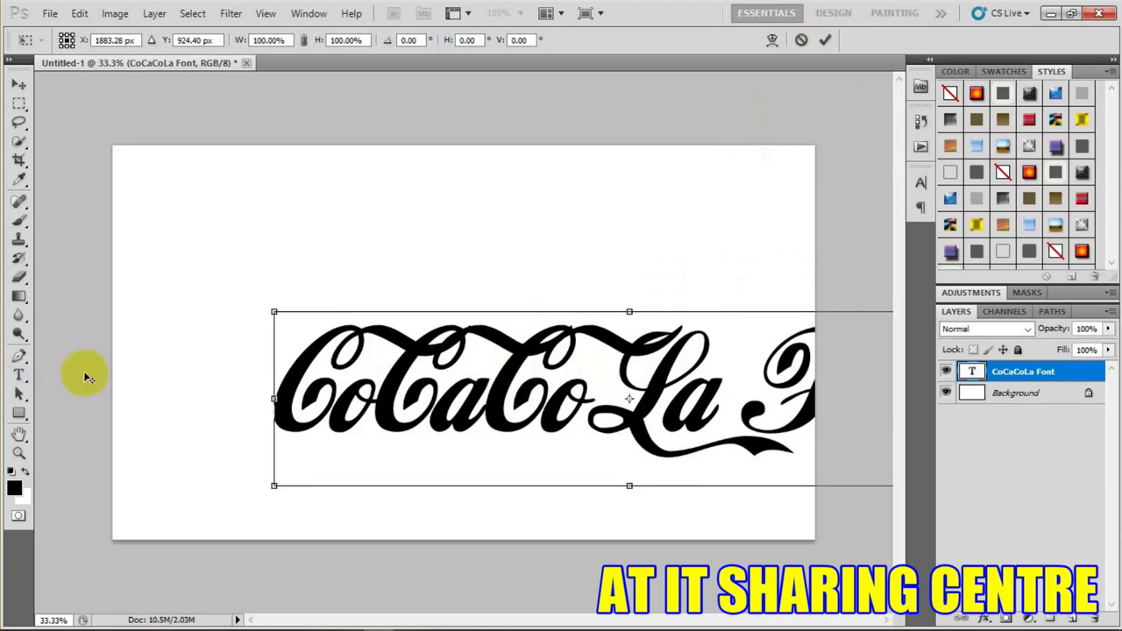
pyautogui.moveTo(274, 313); pyautogui.dragTo(450, 356)
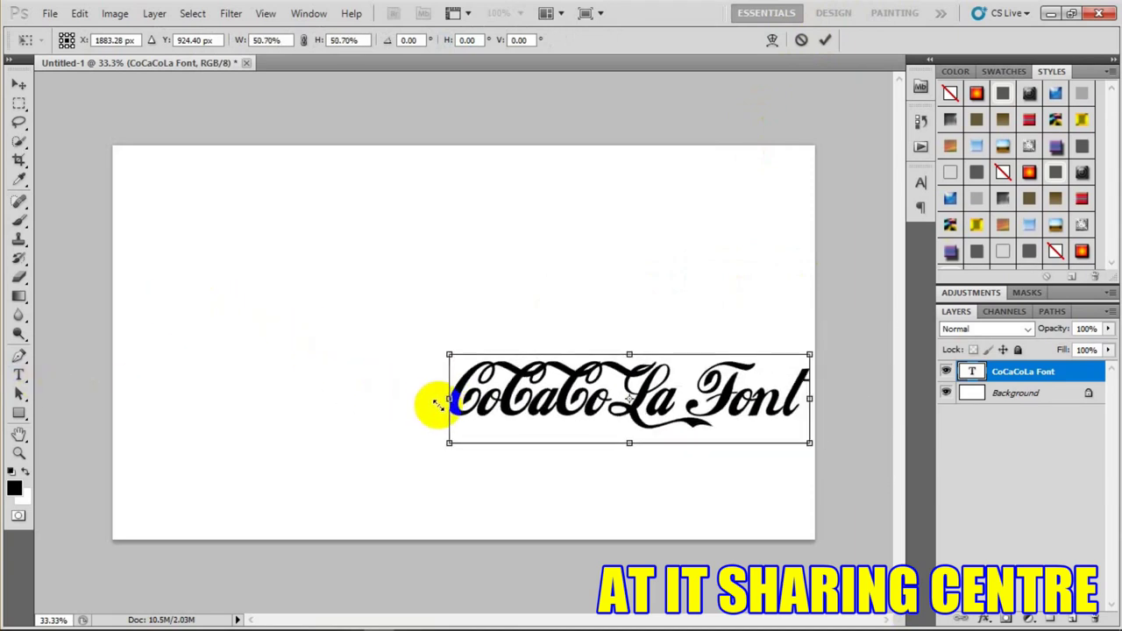
pyautogui.moveTo(649, 373); pyautogui.dragTo(425, 302)
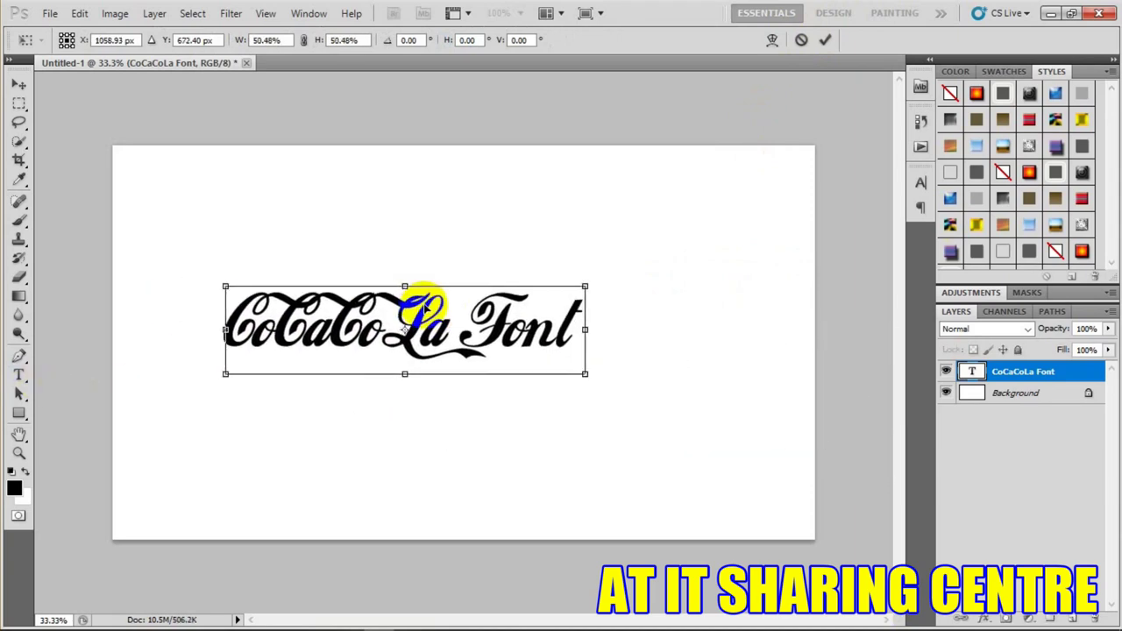
pyautogui.moveTo(584, 286); pyautogui.dragTo(663, 230)
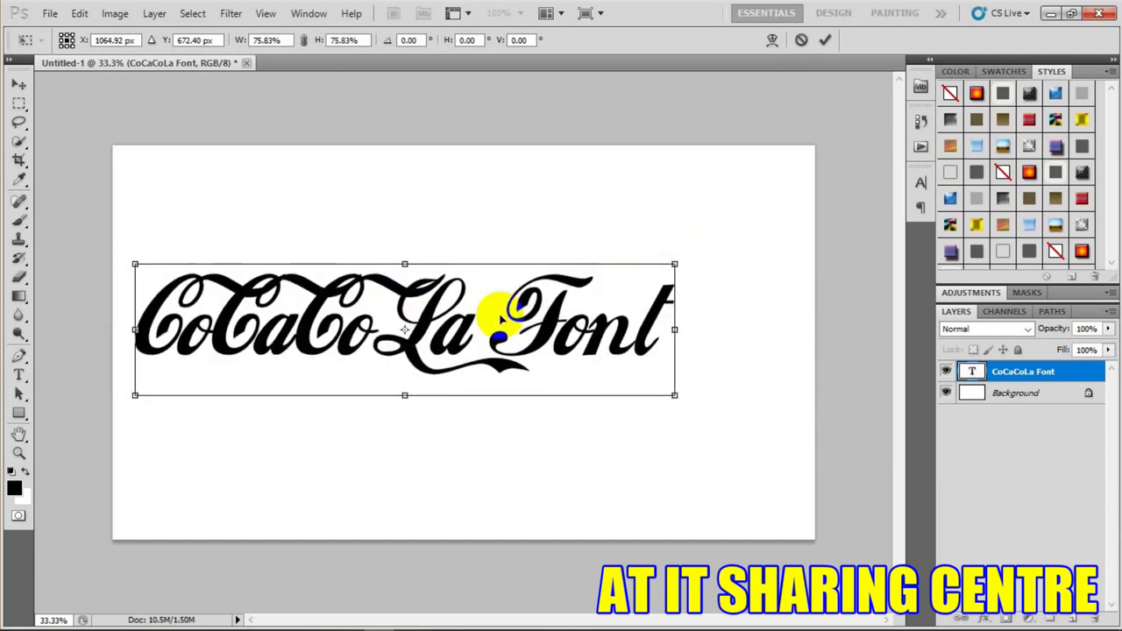
pyautogui.moveTo(502, 320); pyautogui.dragTo(542, 326)
pyautogui.click(825, 40)
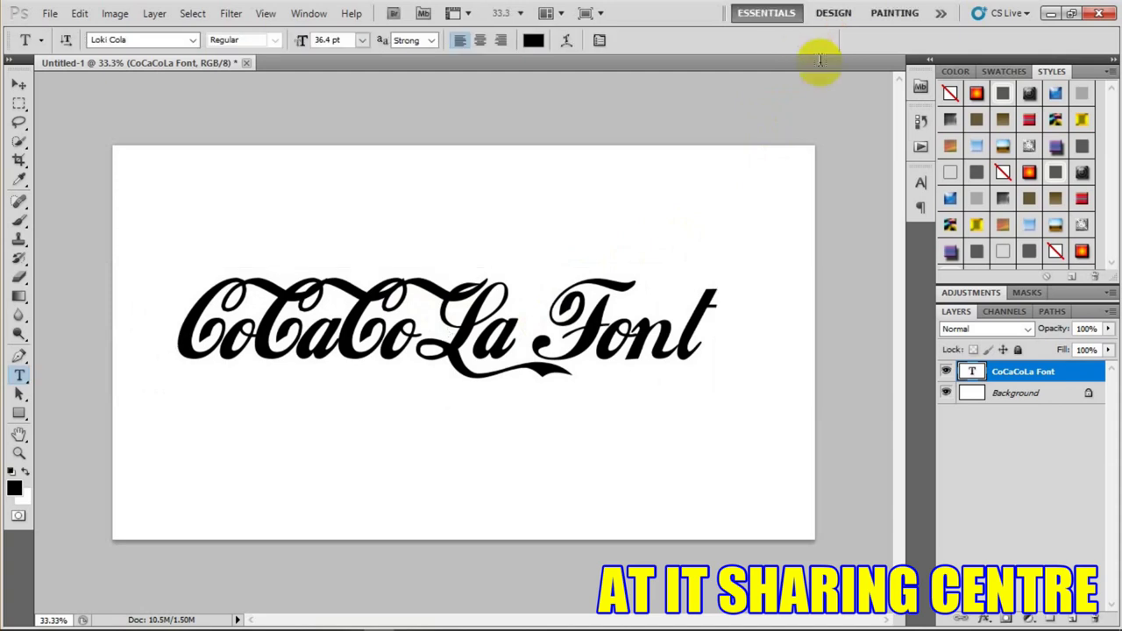
# Try multicolour pattern, blue gradient, thin outline, shadow-only and shadowed red-blue gradient style presets on the text layer.
pyautogui.click(951, 146)
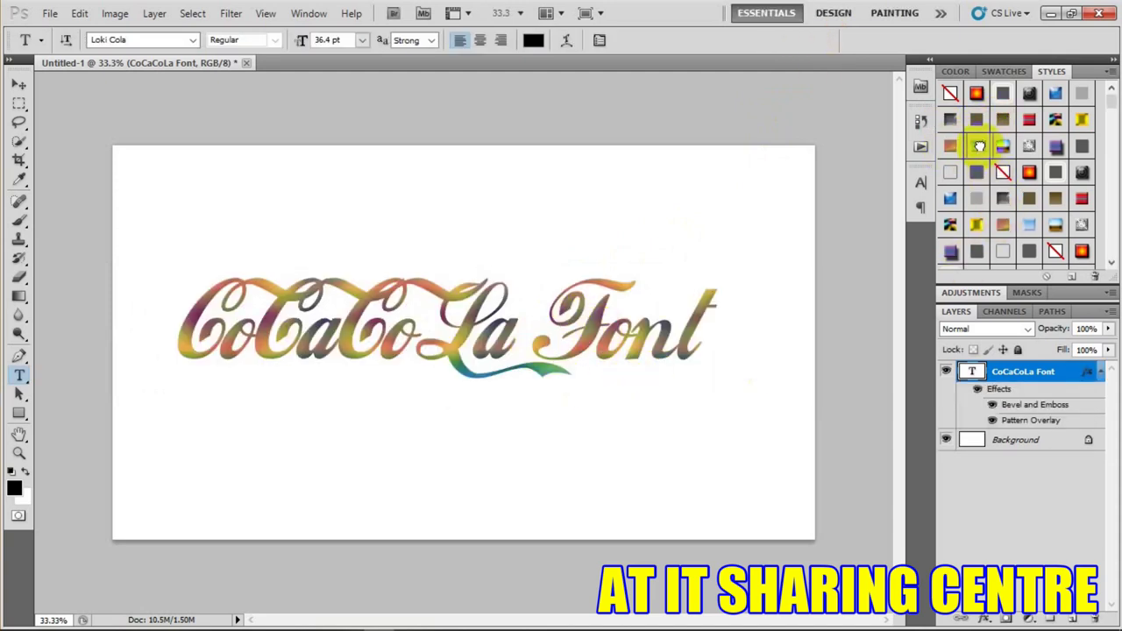
pyautogui.click(979, 146)
pyautogui.scroll(-3, 979, 149)
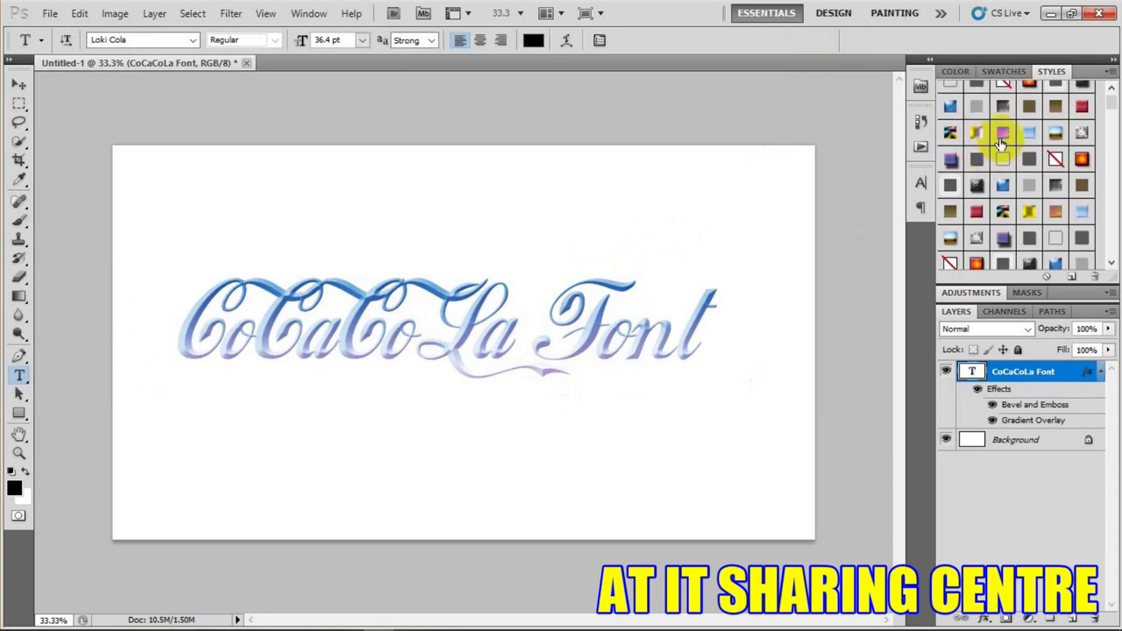
pyautogui.click(1002, 160)
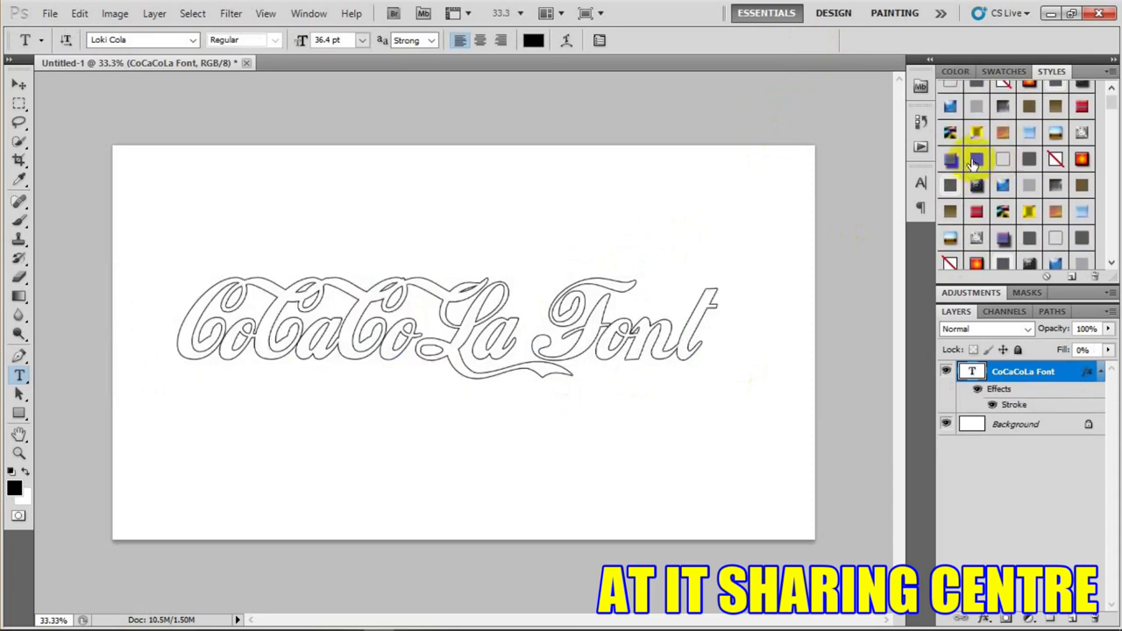
pyautogui.click(976, 158)
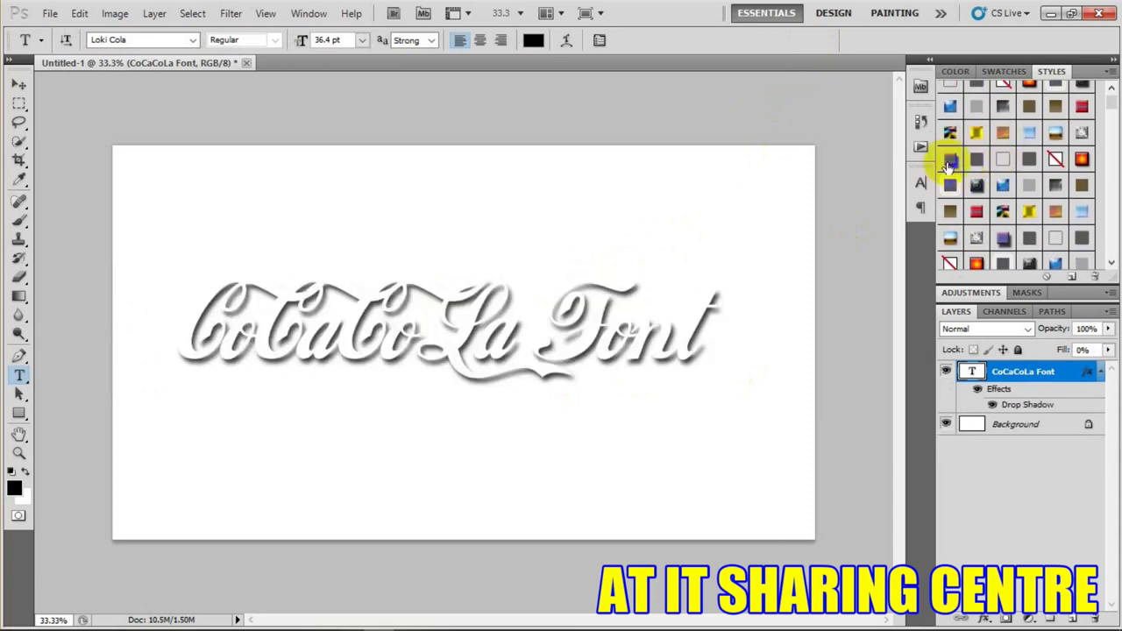
pyautogui.click(951, 160)
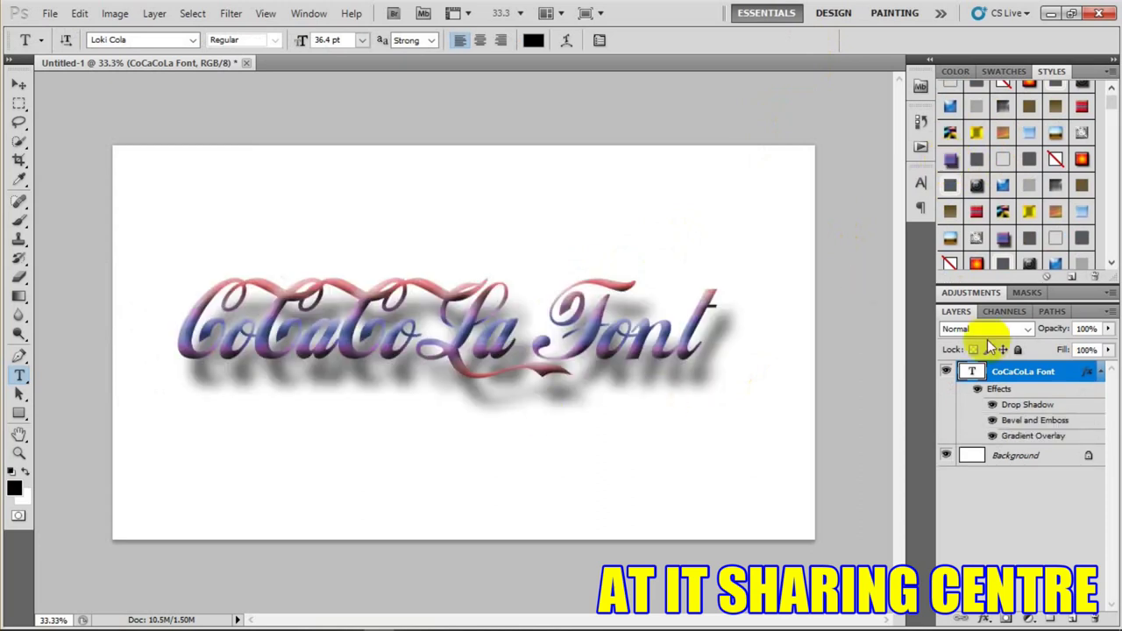
# Try the black-stroked glossy style and the bevelled blue gradient style on the text layer.
pyautogui.scroll(-1, 1006, 238)
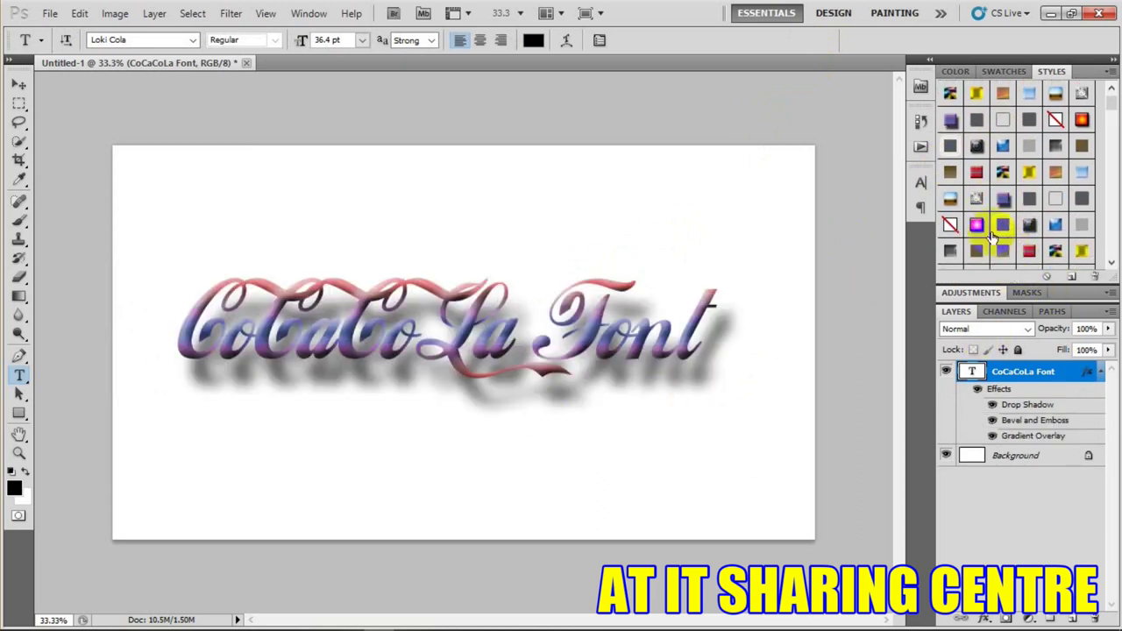
pyautogui.click(976, 225)
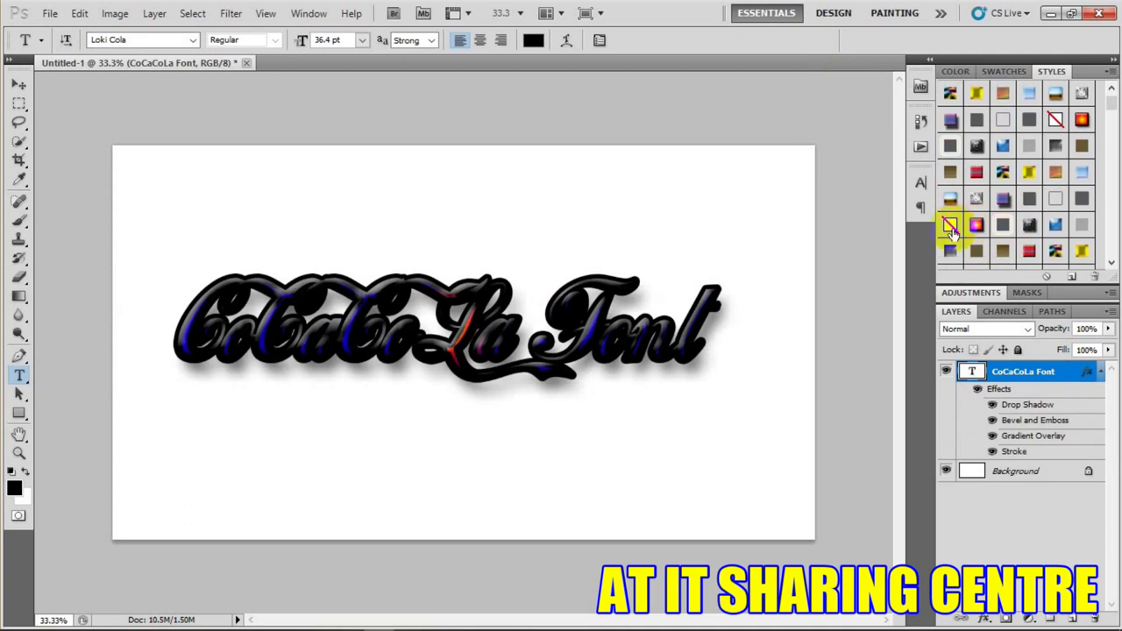
pyautogui.scroll(-2, 952, 230)
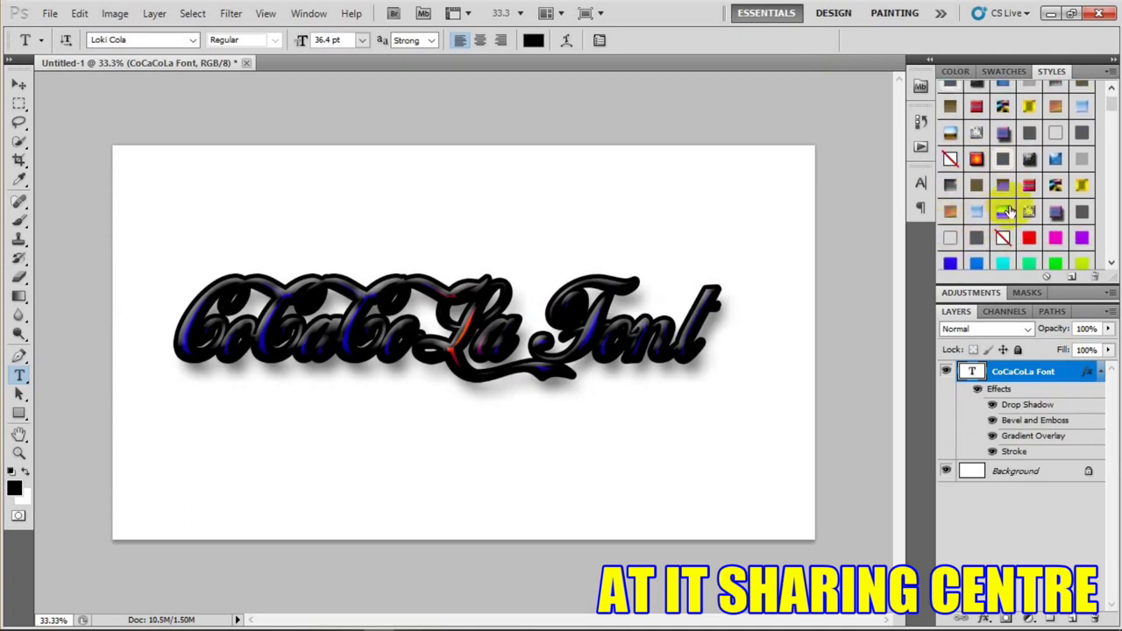
pyautogui.click(1004, 209)
pyautogui.click(976, 211)
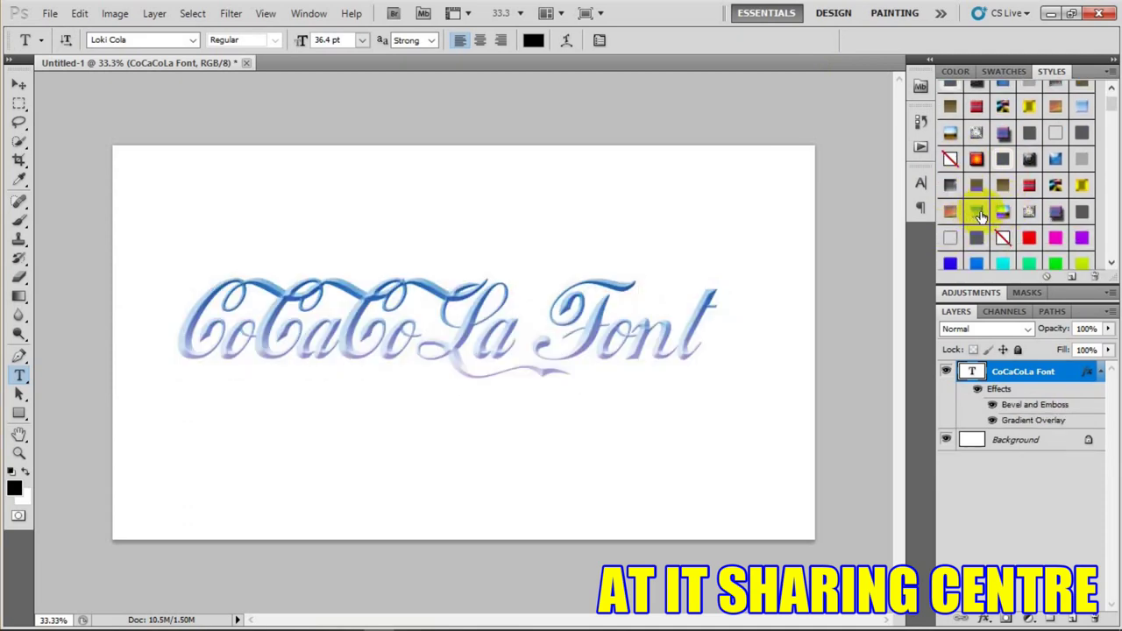
# Apply the solid purple style preset with gradient overlay and stroke to the text layer.
pyautogui.click(1082, 211)
pyautogui.click(1079, 239)
pyautogui.scroll(-3, 1078, 239)
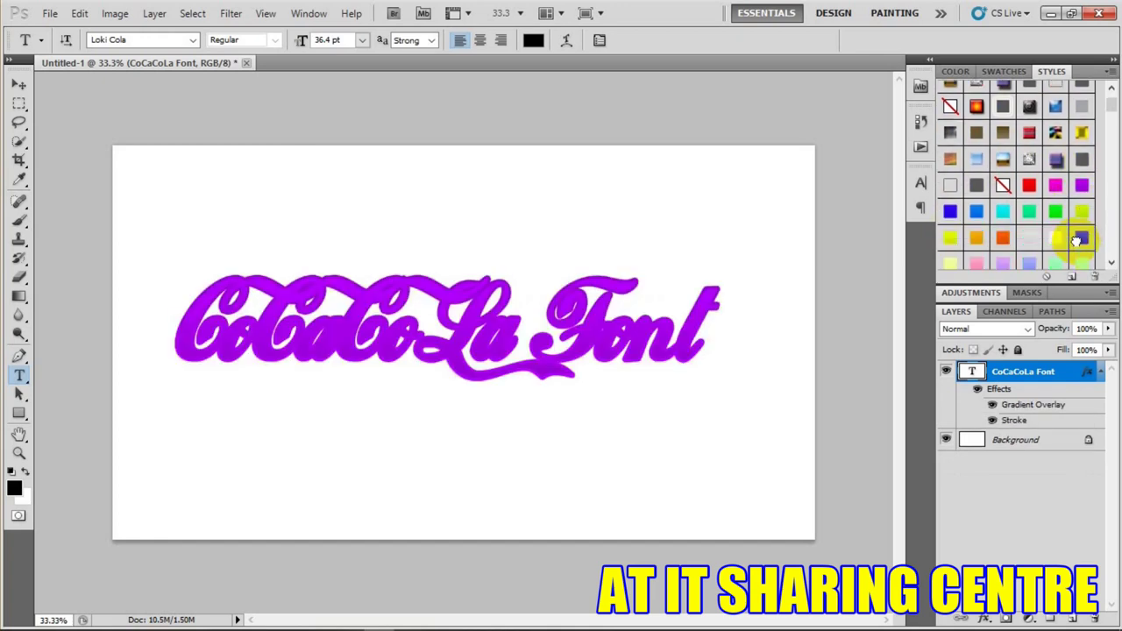
# Try the outlined brown wood-pattern, glossy black chrome and dark bevelled pattern style presets on the text layer.
pyautogui.moveTo(1117, 114); pyautogui.dragTo(1110, 135)
pyautogui.click(1053, 113)
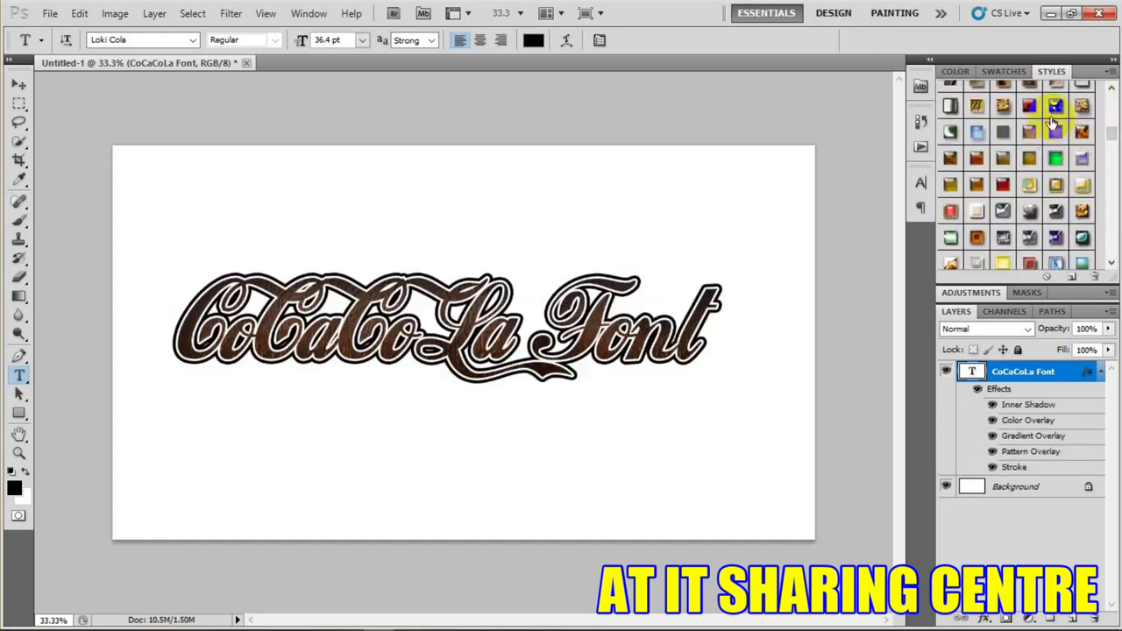
pyautogui.click(1055, 107)
pyautogui.scroll(-1, 1014, 223)
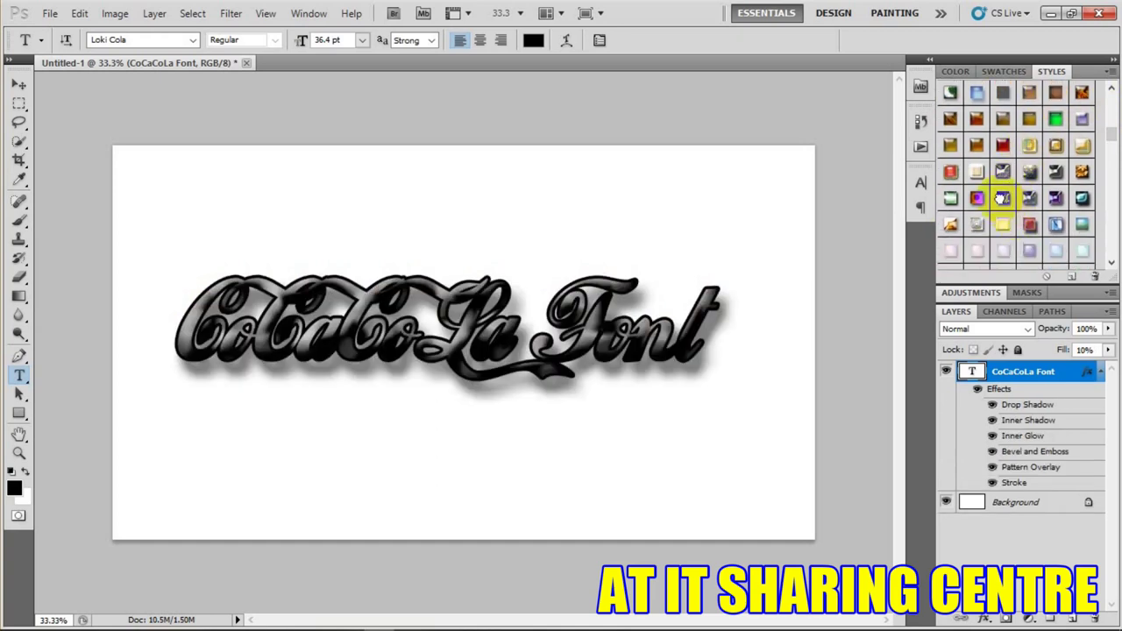
pyautogui.click(1002, 198)
pyautogui.click(1002, 225)
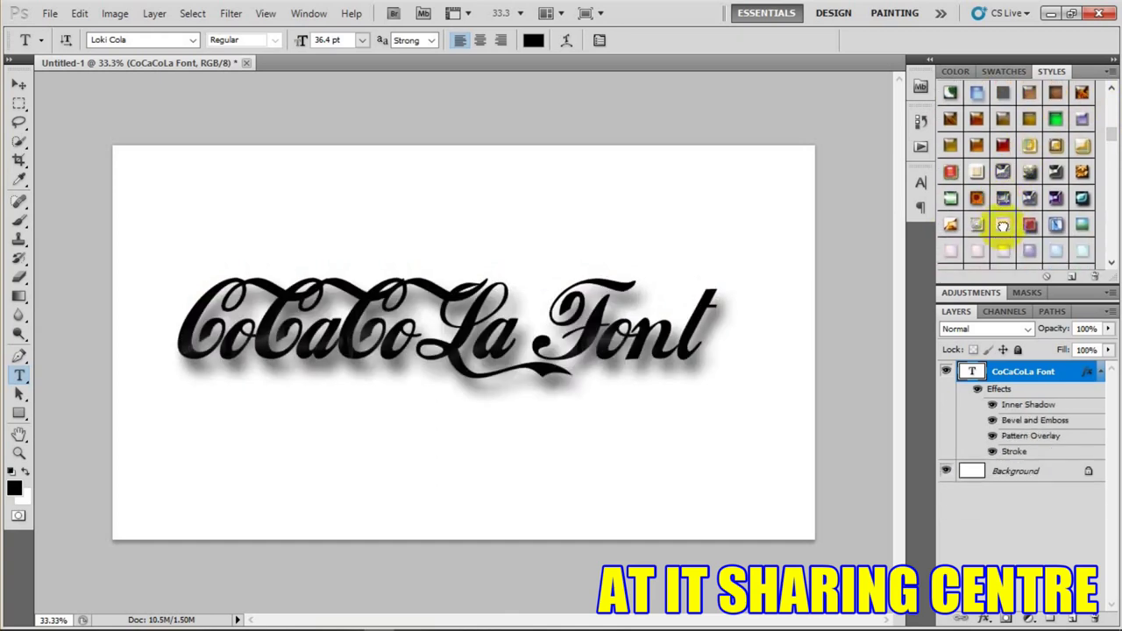
# Try the pale pink satin, lavender satin and glossy yellow-gold style presets on the text layer.
pyautogui.click(951, 251)
pyautogui.click(968, 253)
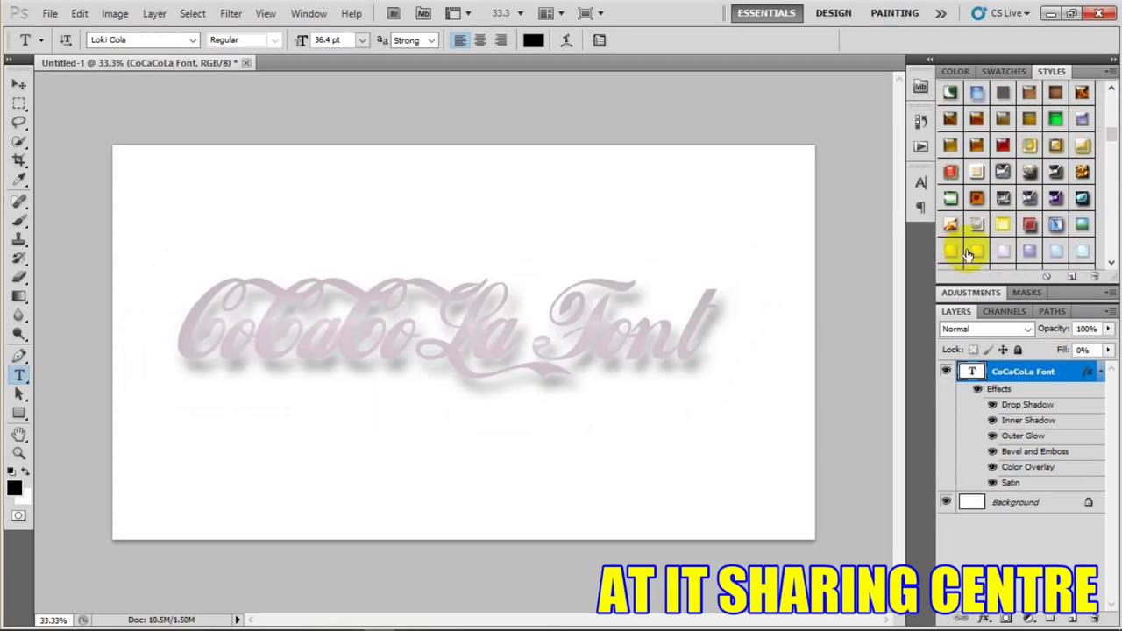
pyautogui.click(1035, 251)
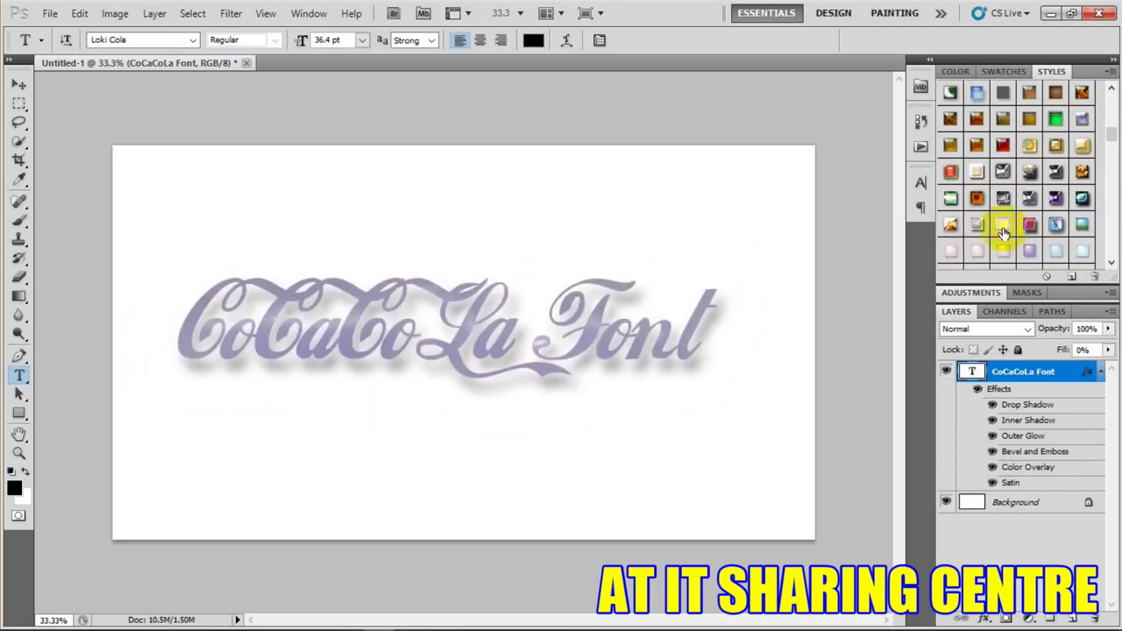
pyautogui.click(1002, 230)
pyautogui.scroll(-1, 1013, 239)
pyautogui.click(1032, 239)
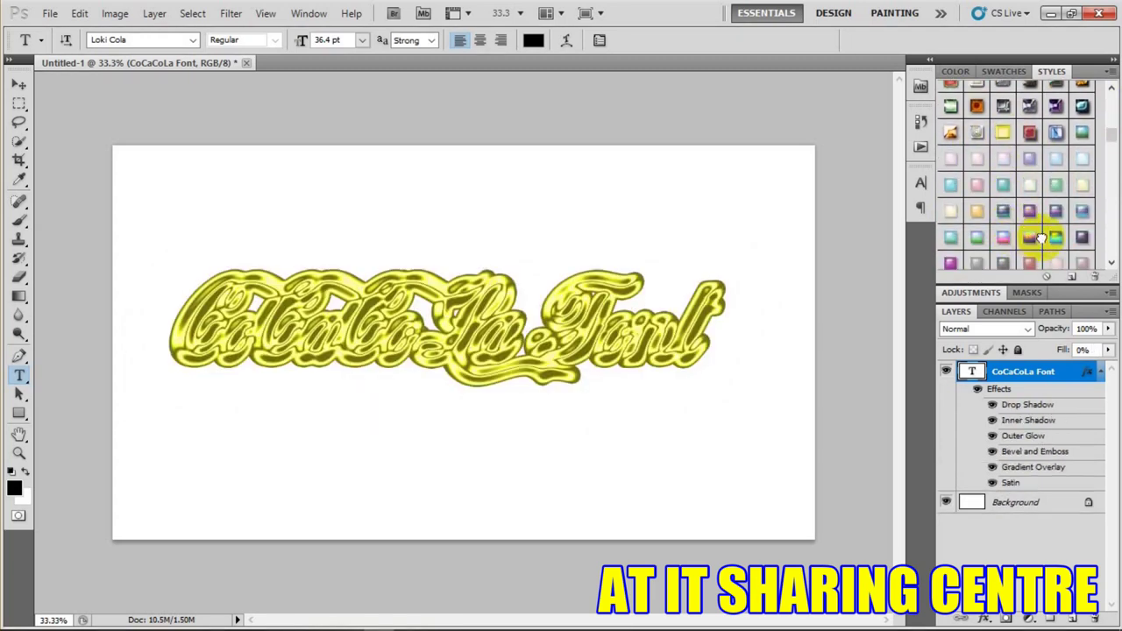
# Apply the multicolour blue-to-green gradient style preset to the text layer and add a thin black stroke.
pyautogui.click(1056, 237)
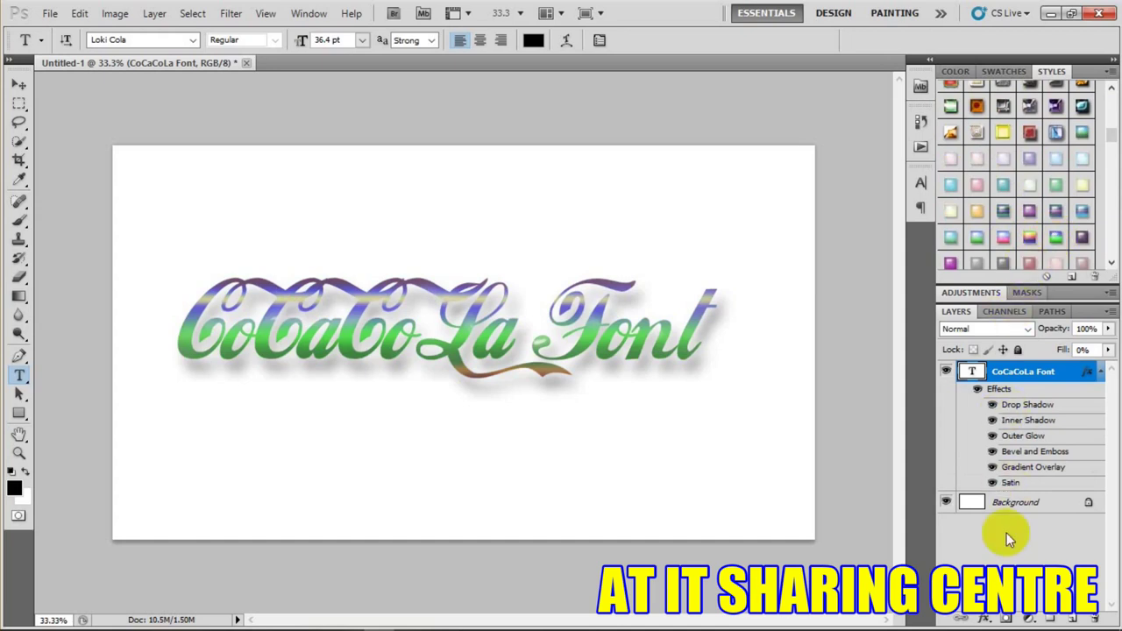
pyautogui.click(991, 618)
pyautogui.click(1021, 605)
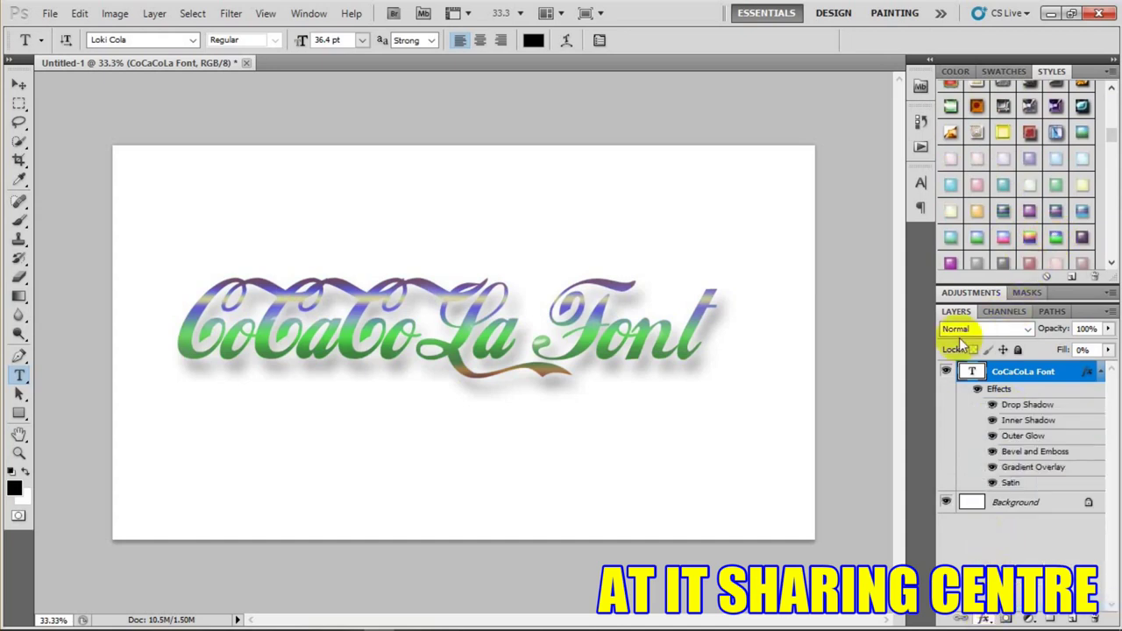
pyautogui.moveTo(819, 168); pyautogui.dragTo(822, 168)
pyautogui.click(1046, 142)
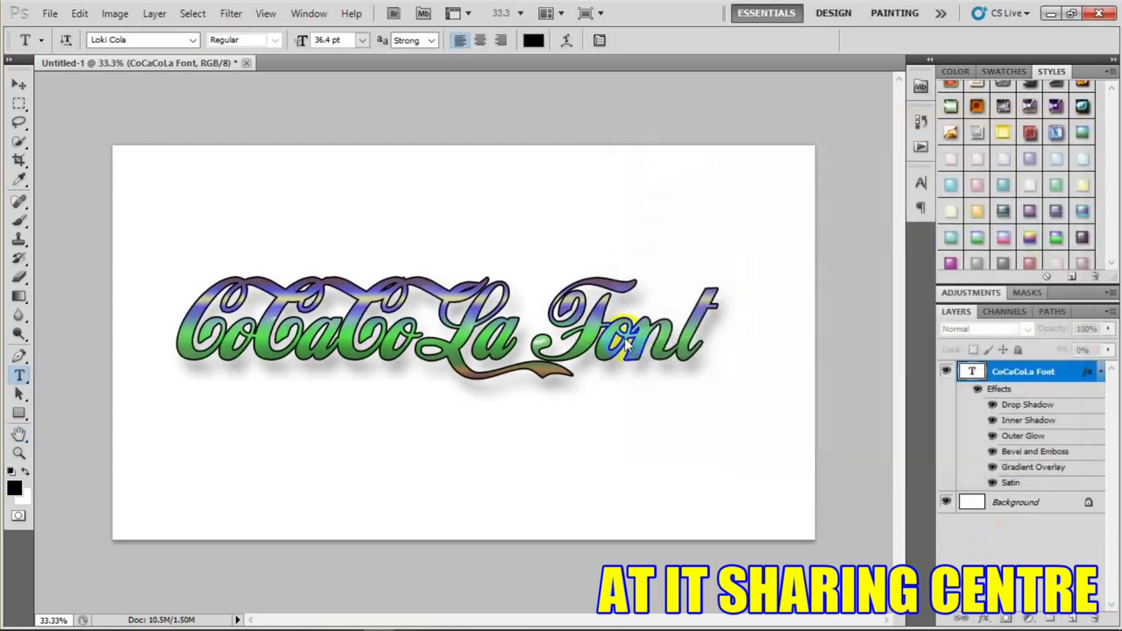
# Add a 48 pt Loki Cola text line reading "Font tvef;av;ygaemf" below the CoCaCoLa Font text.
pyautogui.click(172, 461)
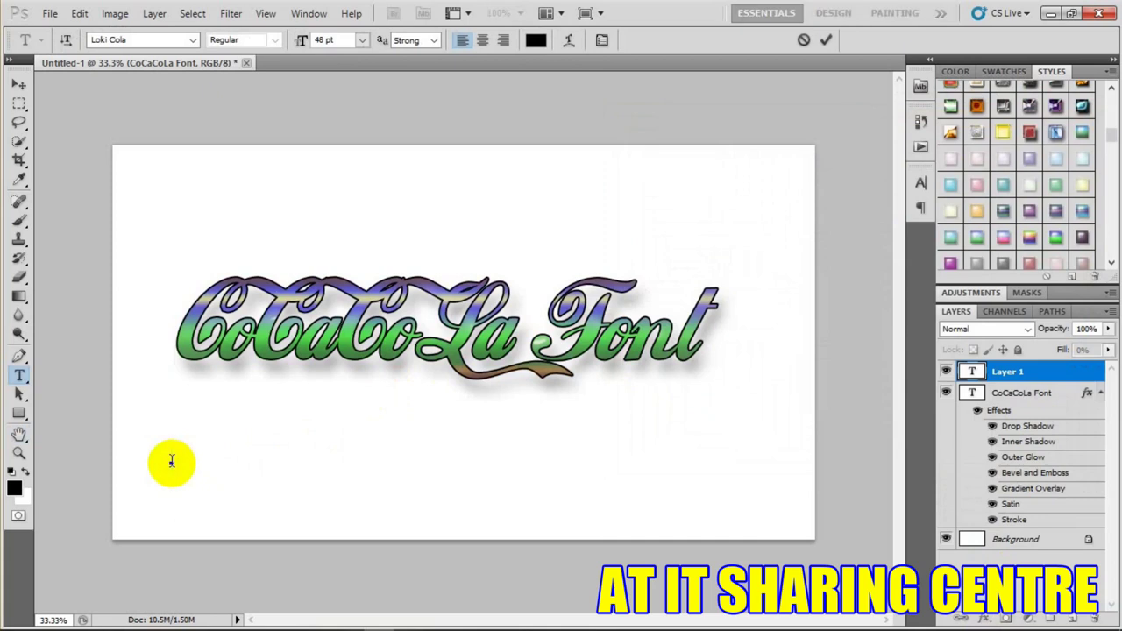
pyautogui.write('F')
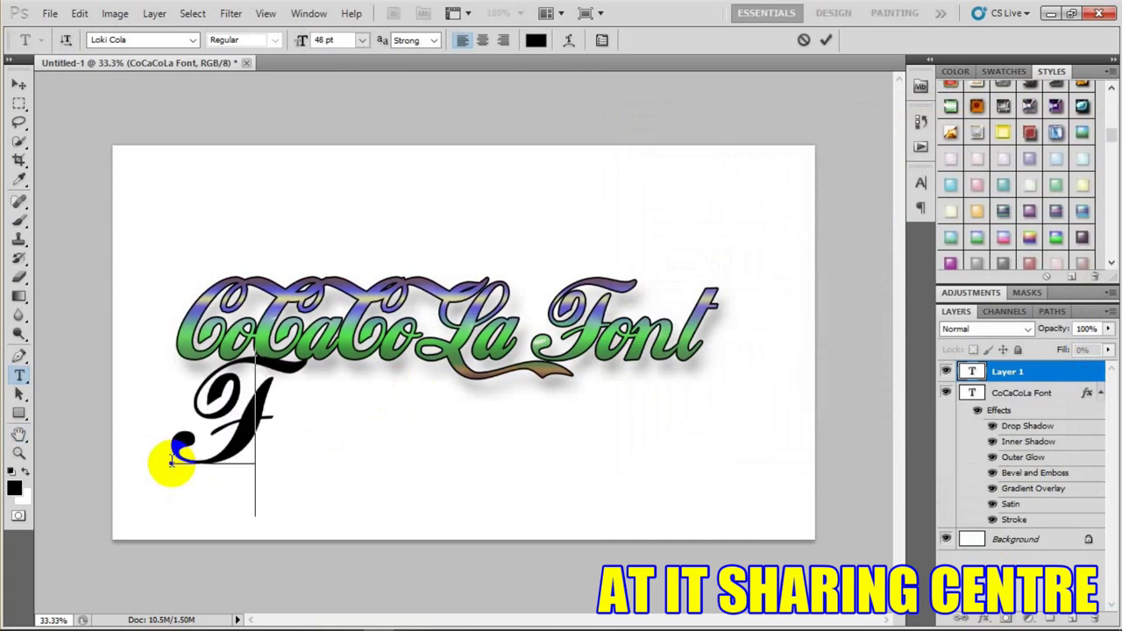
pyautogui.write('ont')
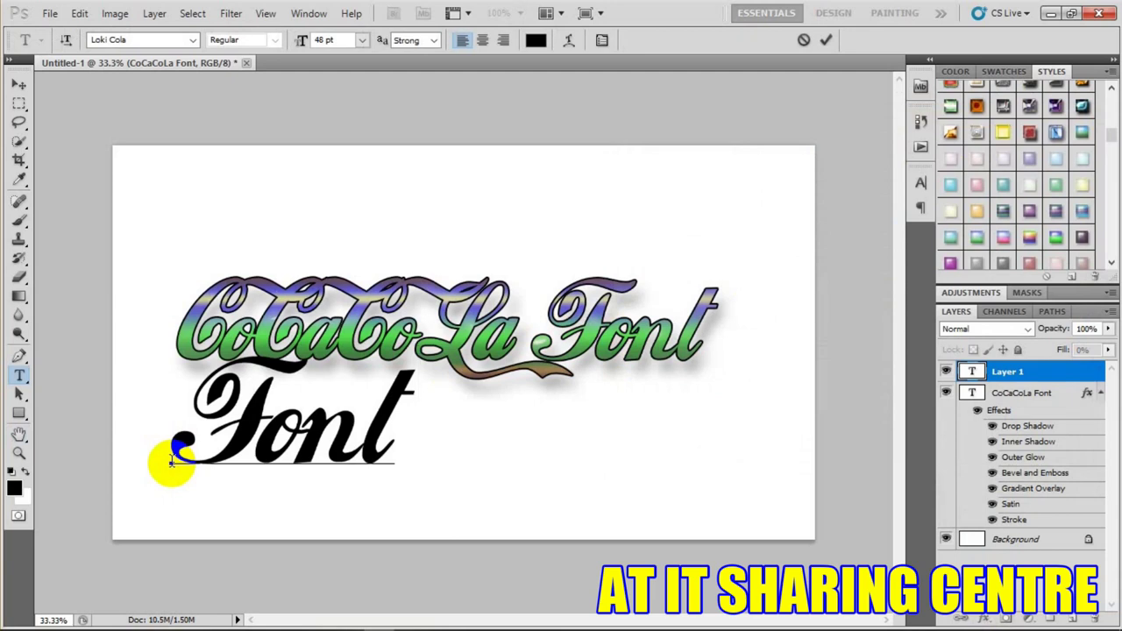
pyautogui.write(' tve')
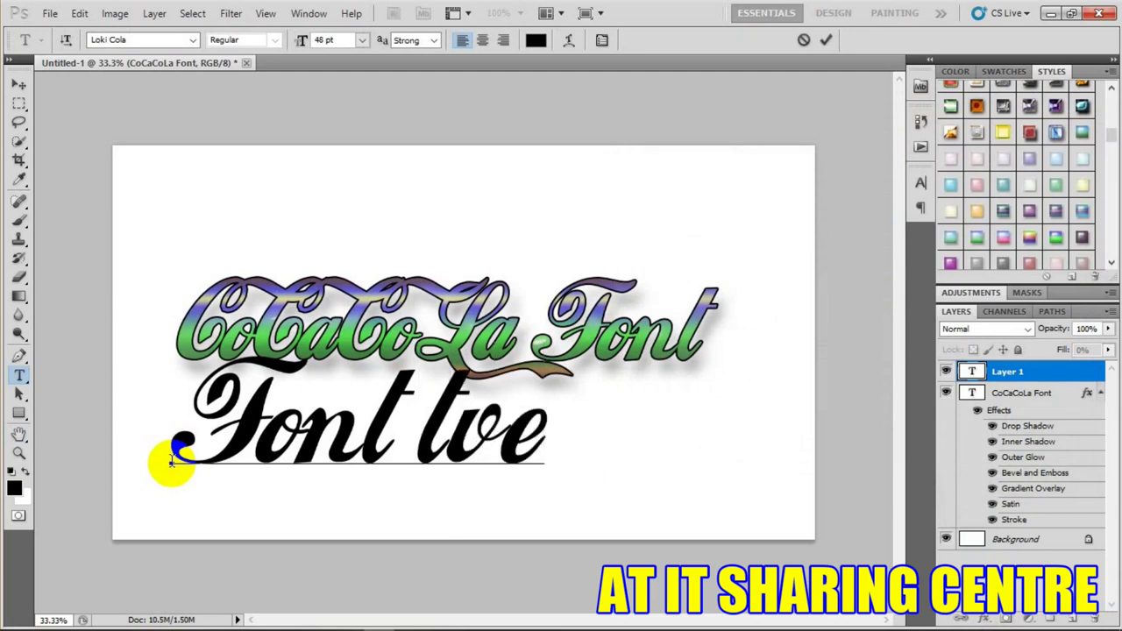
pyautogui.write('f_a')
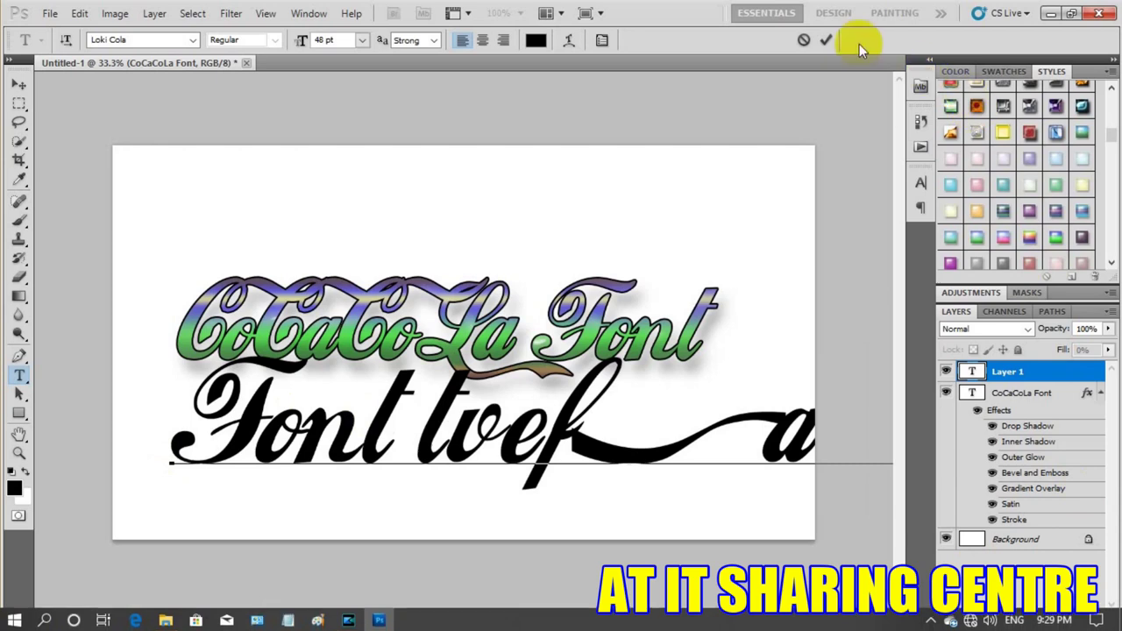
pyautogui.click(824, 42)
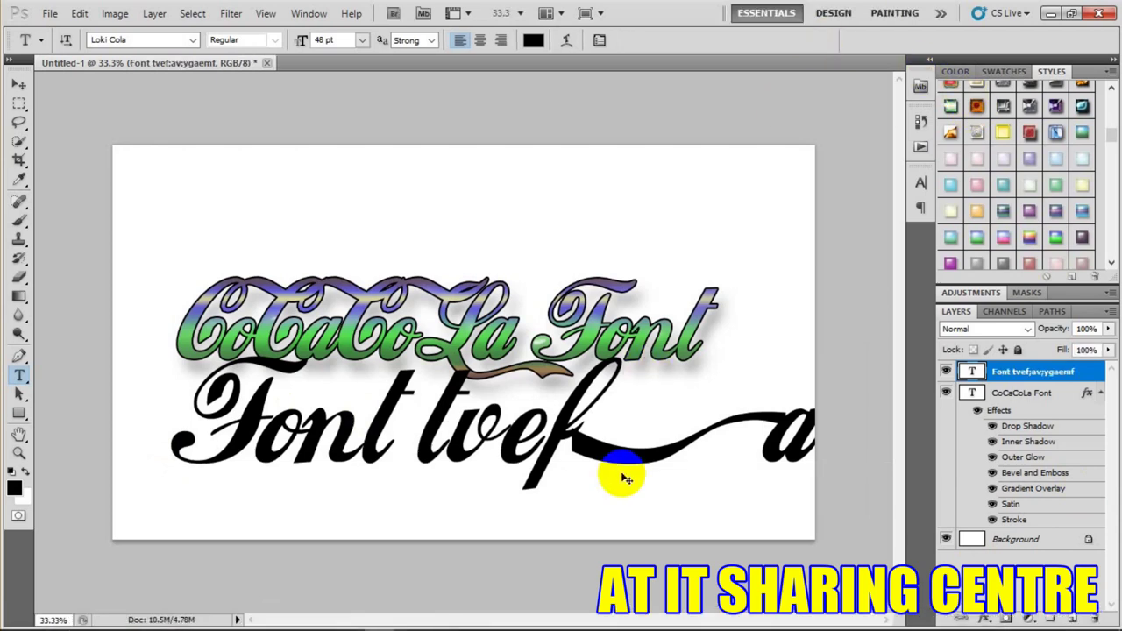
# Scale the new text line proportionally to about 47% and place it on the canvas below the first text.
pyautogui.hotkey('ctrl', 't')
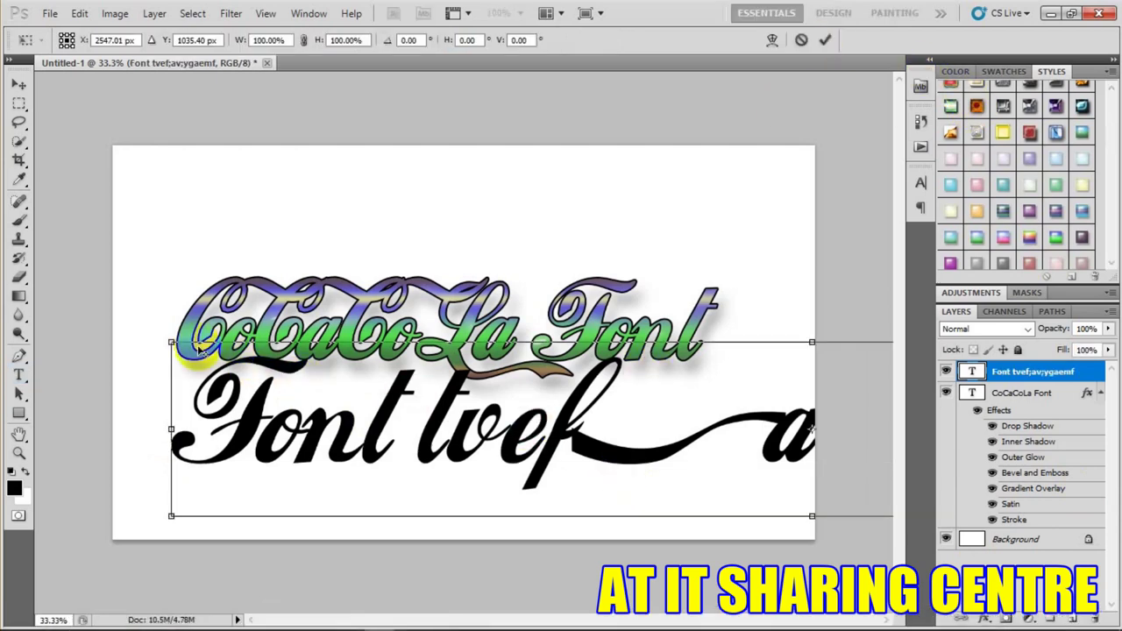
pyautogui.moveTo(171, 342); pyautogui.dragTo(509, 473)
pyautogui.moveTo(689, 395); pyautogui.dragTo(327, 391)
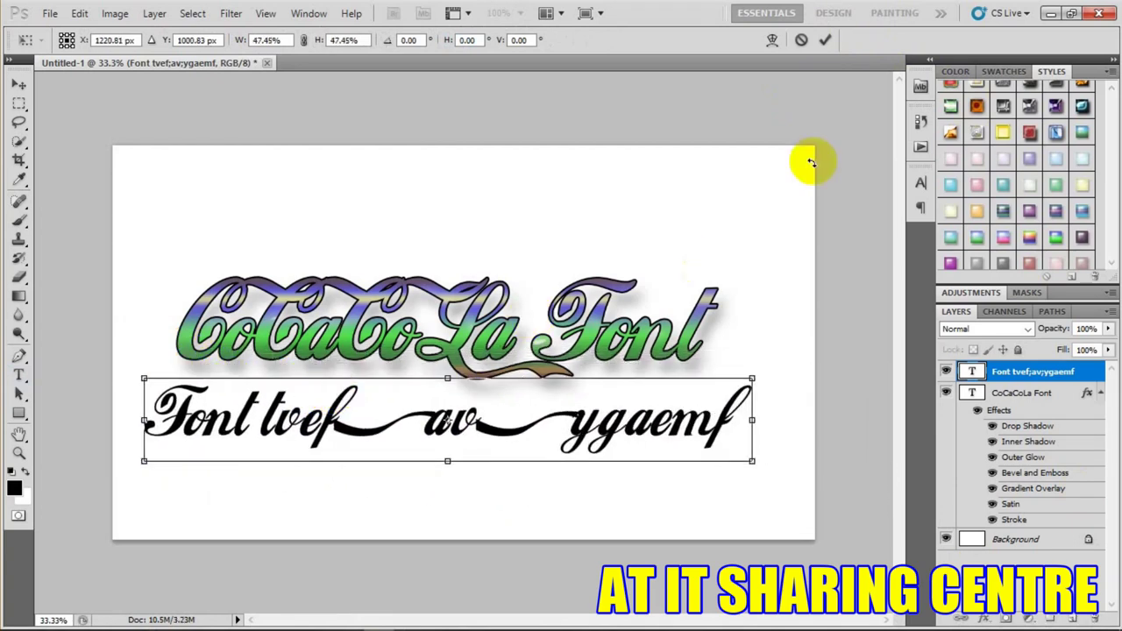
pyautogui.click(829, 39)
# Set the characters after "Font" in the lower text line to the W33ArtHouse-2009 font.
pyautogui.moveTo(379, 418); pyautogui.dragTo(354, 414)
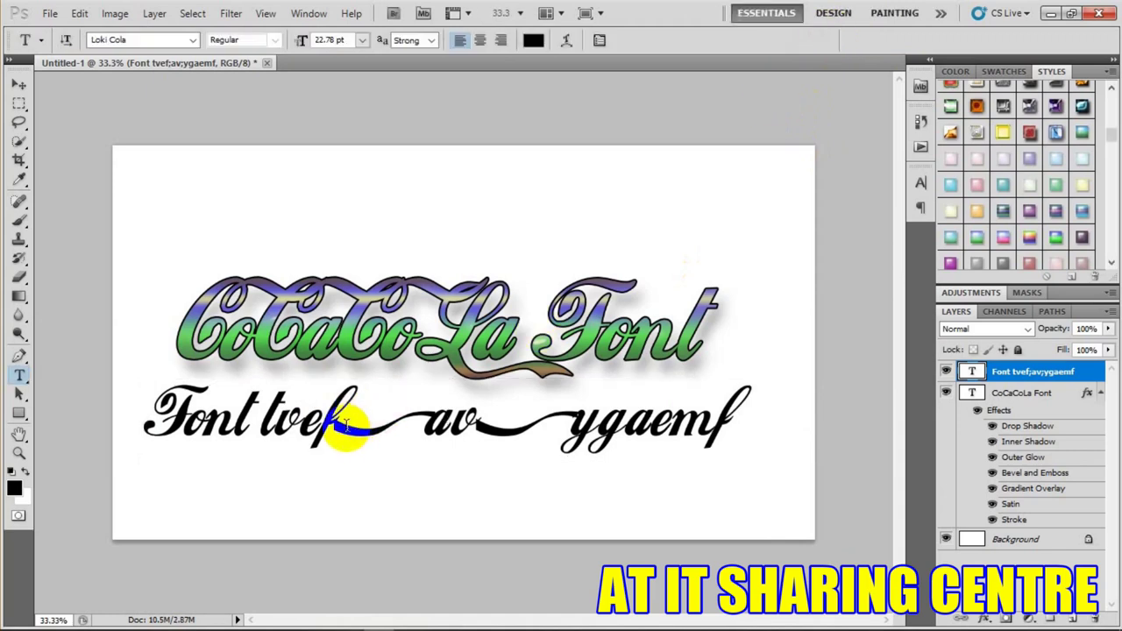
pyautogui.moveTo(291, 428); pyautogui.dragTo(770, 434)
pyautogui.click(466, 427)
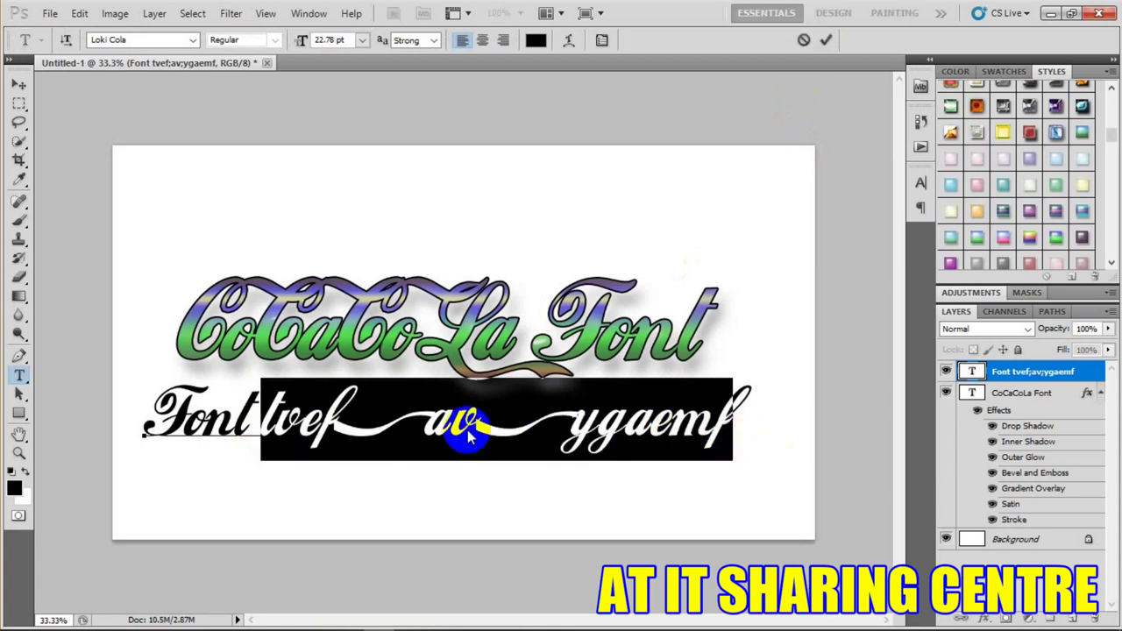
pyautogui.click(499, 155)
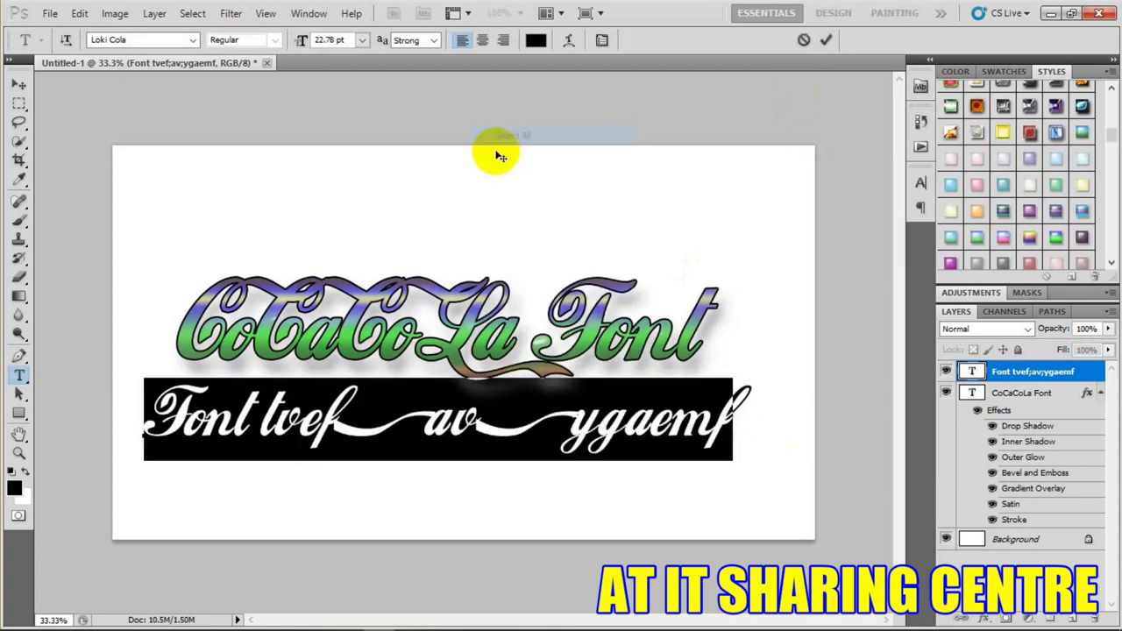
pyautogui.click(370, 408)
pyautogui.click(263, 427)
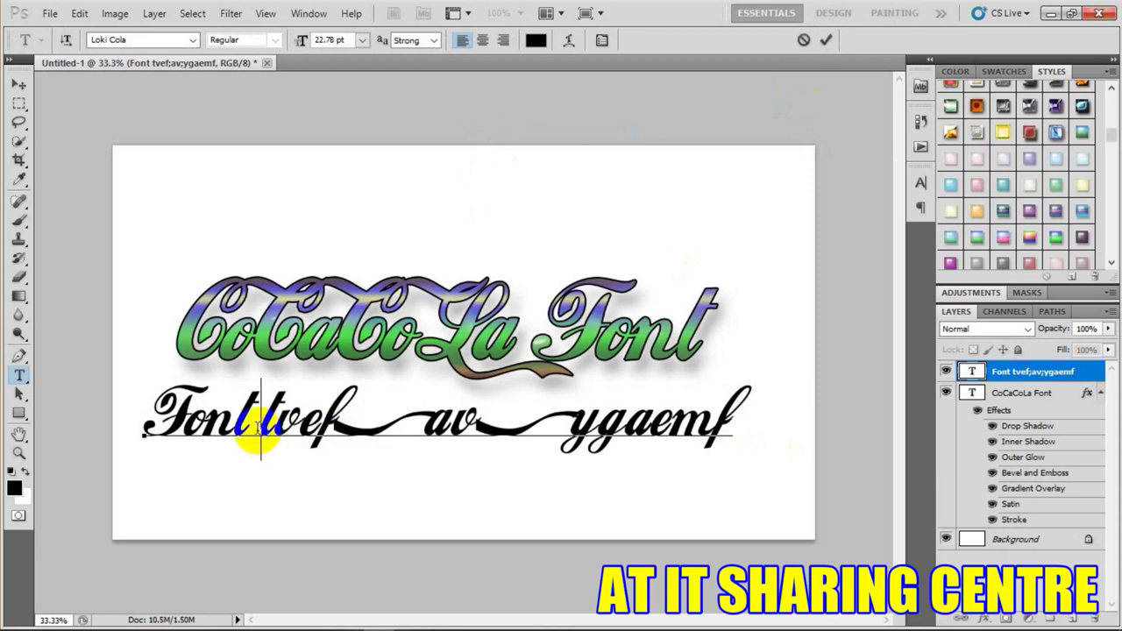
pyautogui.moveTo(261, 427); pyautogui.dragTo(769, 399)
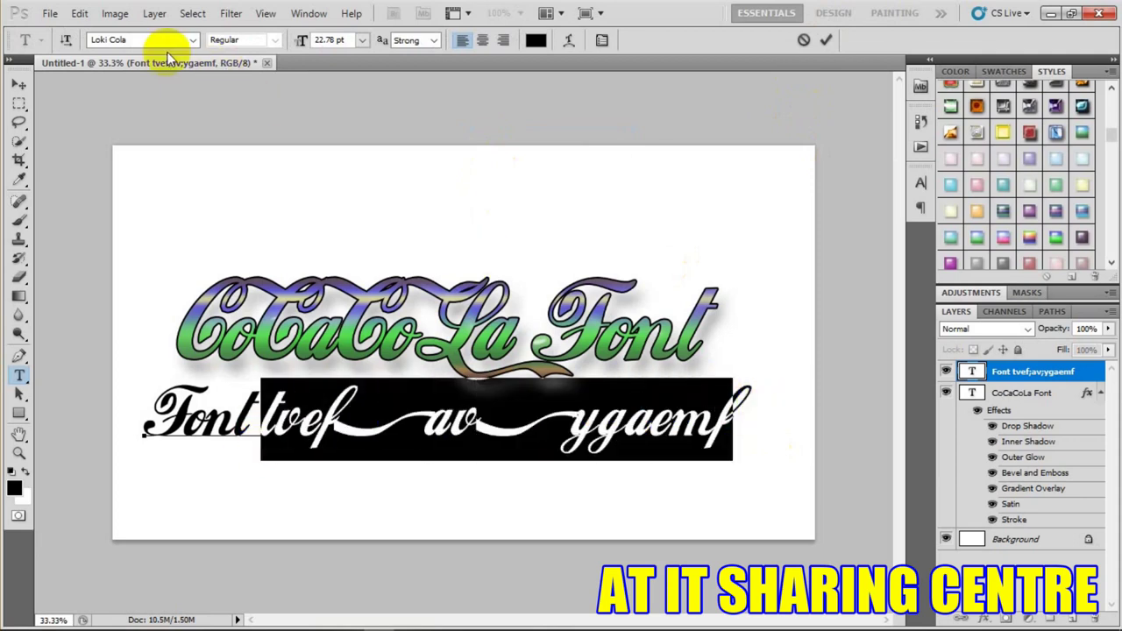
pyautogui.click(188, 39)
pyautogui.moveTo(379, 254); pyautogui.dragTo(382, 405)
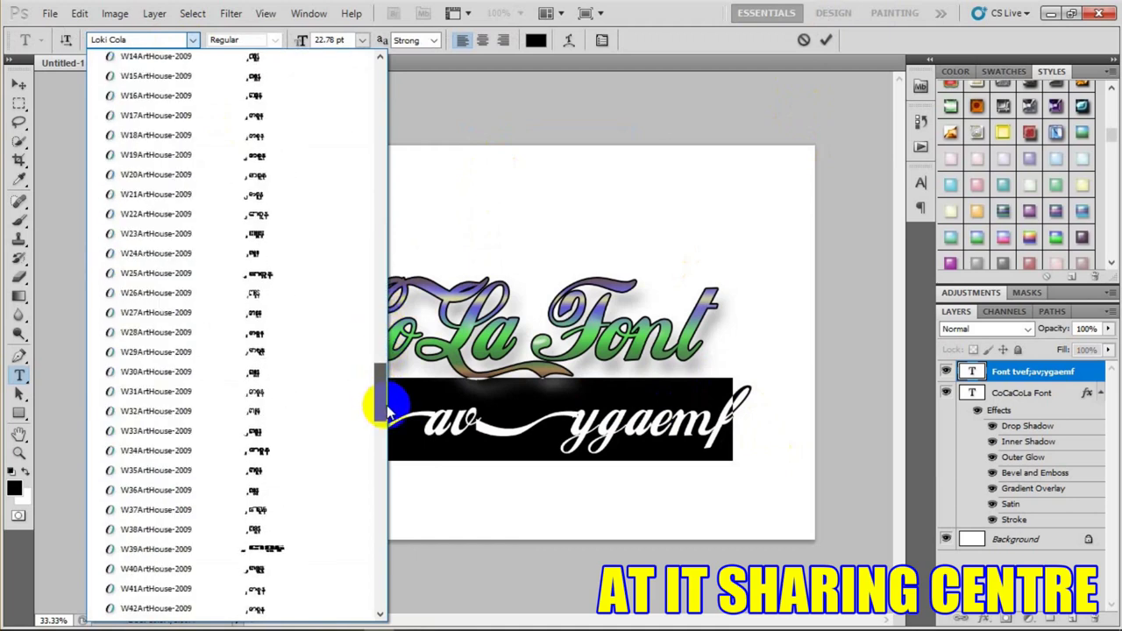
pyautogui.click(173, 438)
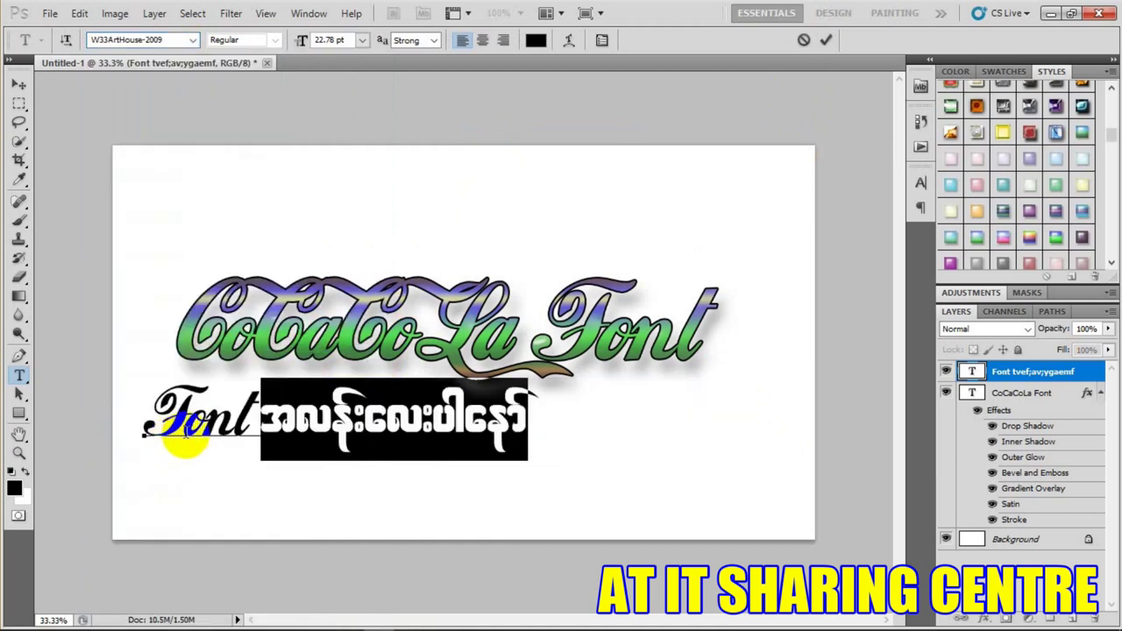
pyautogui.click(824, 43)
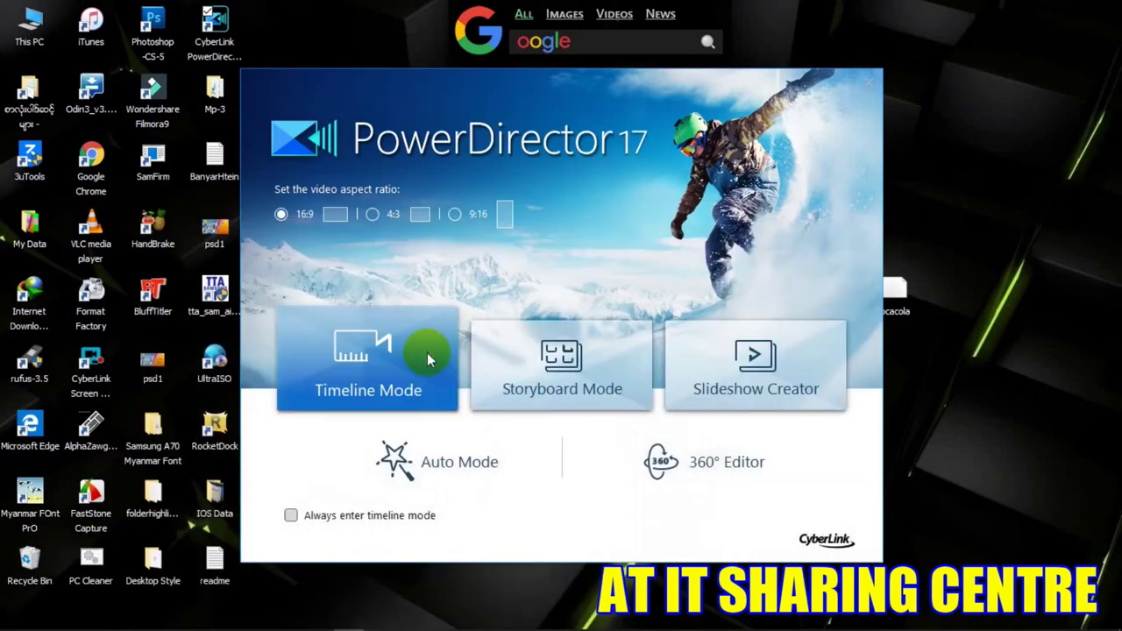
# Switch to PowerDirector 17, start a Timeline Mode project and place Skateboard.mp4 on the first video track.
pyautogui.click(427, 353)
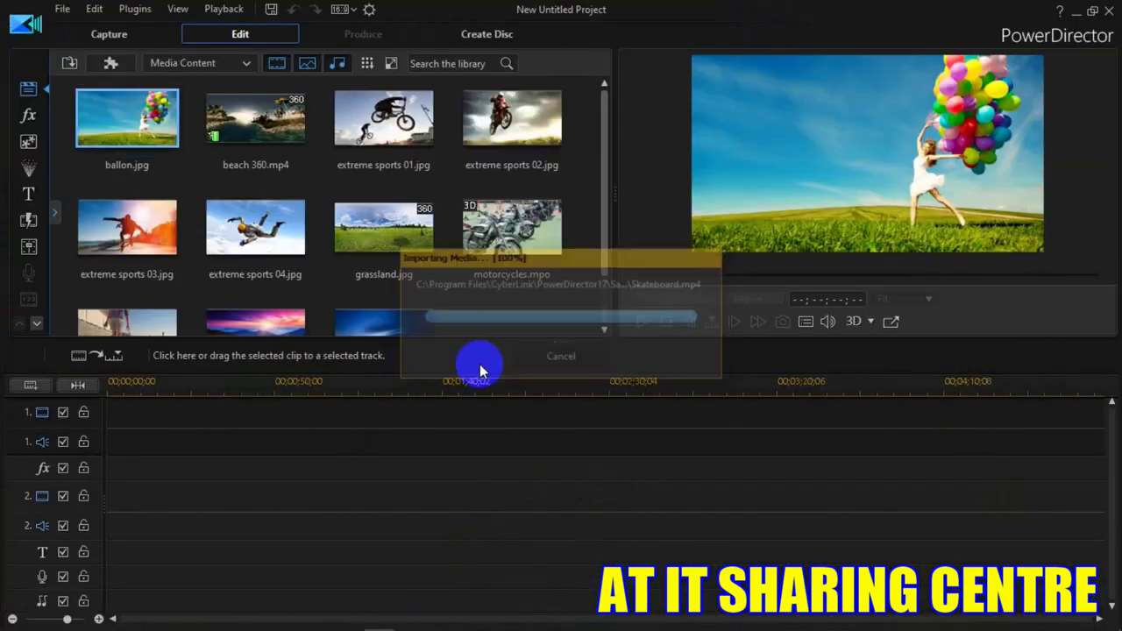
pyautogui.click(29, 200)
pyautogui.click(29, 88)
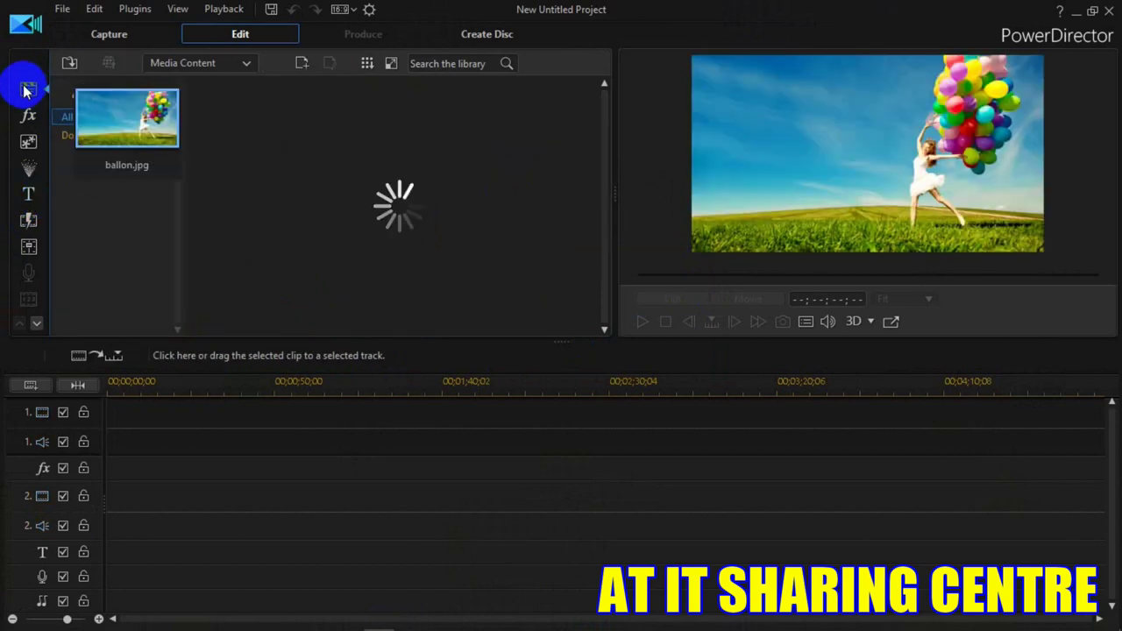
pyautogui.scroll(-2, 318, 226)
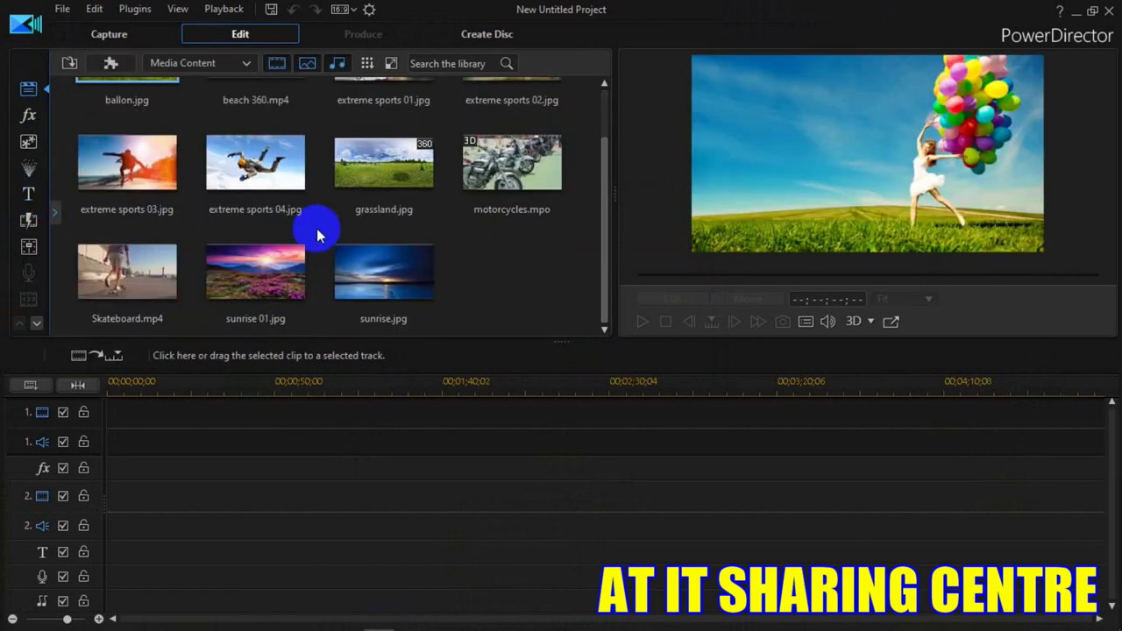
pyautogui.moveTo(140, 274); pyautogui.dragTo(39, 430)
# Add a text-only title to the second video track and open it in the Title Designer.
pyautogui.click(29, 193)
pyautogui.moveTo(293, 131); pyautogui.dragTo(159, 498)
pyautogui.moveTo(128, 491); pyautogui.dragTo(141, 485)
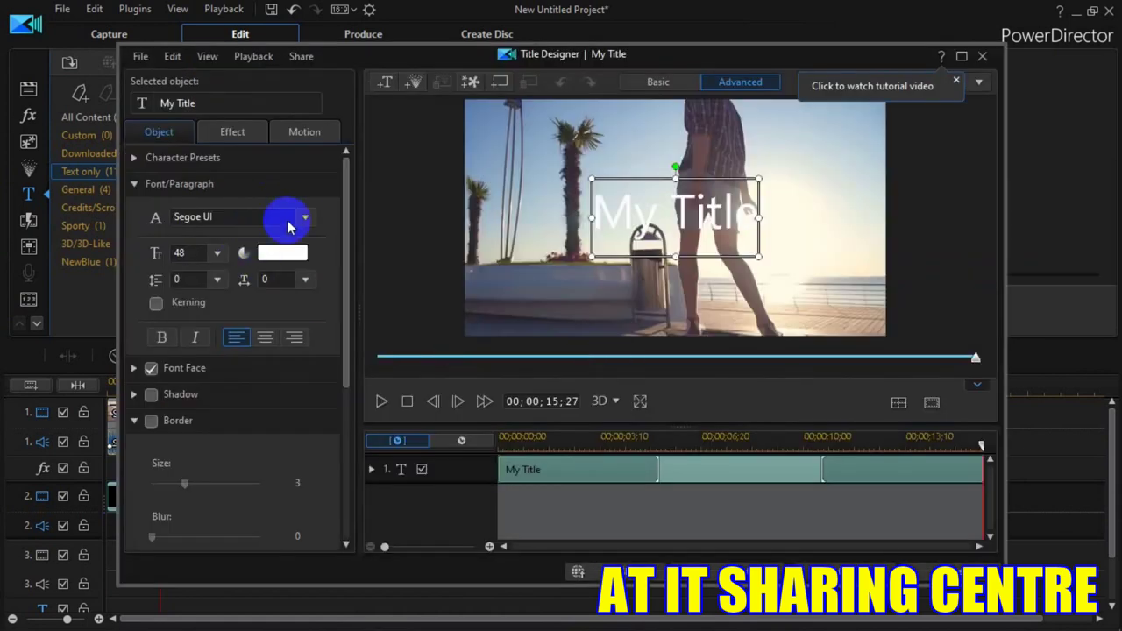
# Set the title's font to Loki Cola.
pyautogui.click(303, 223)
pyautogui.scroll(5, 188, 308)
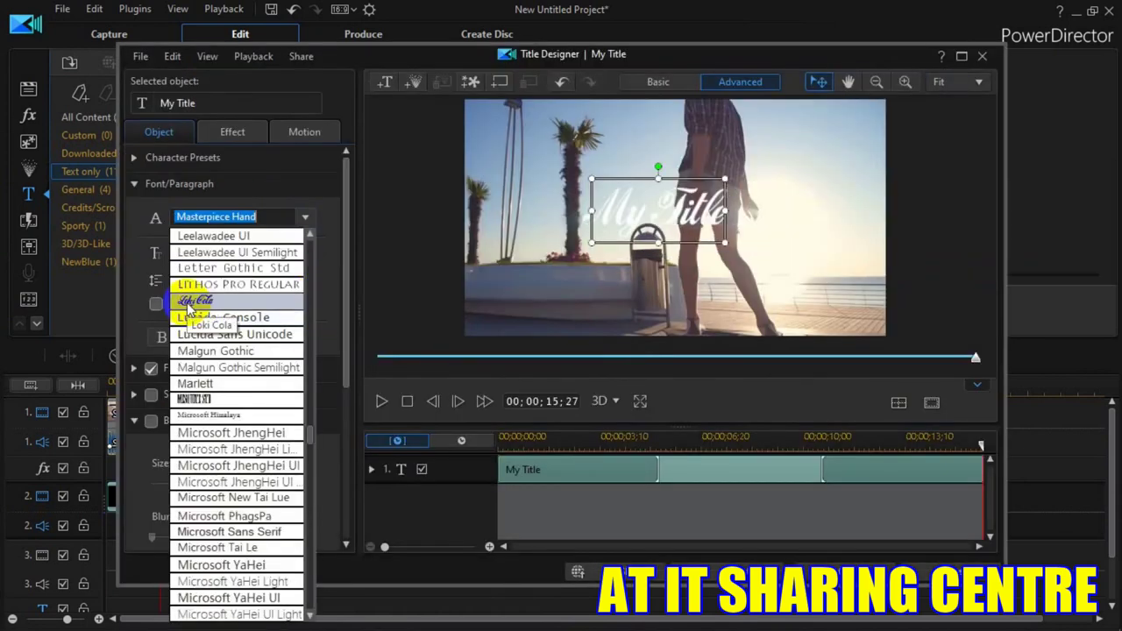
pyautogui.click(237, 302)
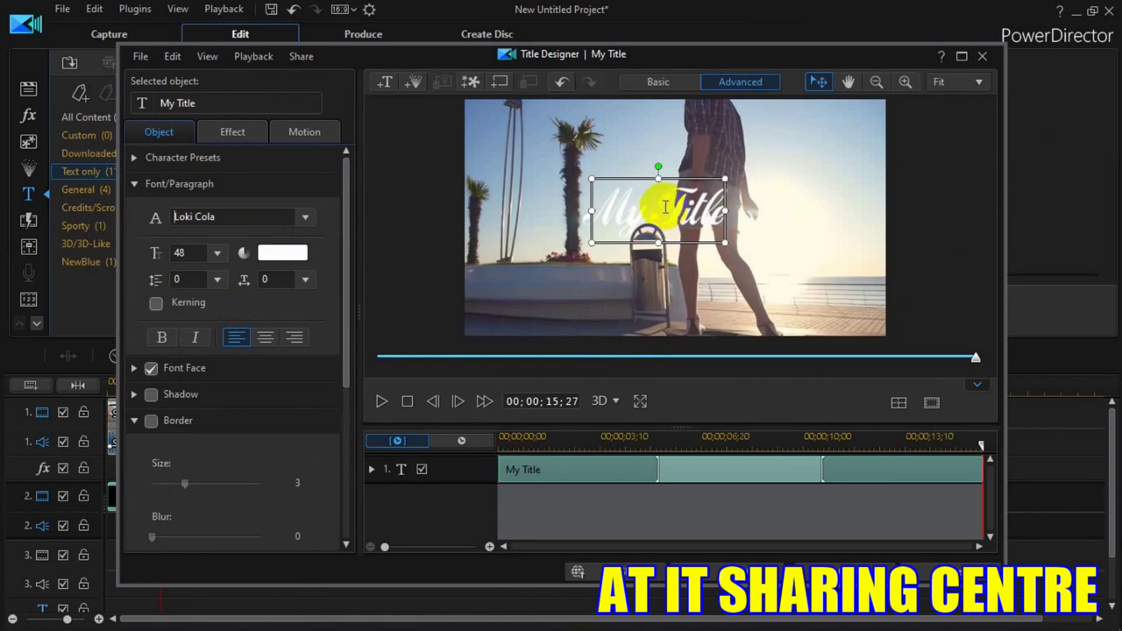
# Change the title text to "AT IT SHARING CENTRE" and scale it to fit across the video frame.
pyautogui.moveTo(230, 106); pyautogui.dragTo(274, 123)
pyautogui.write('AT IT SHARING')
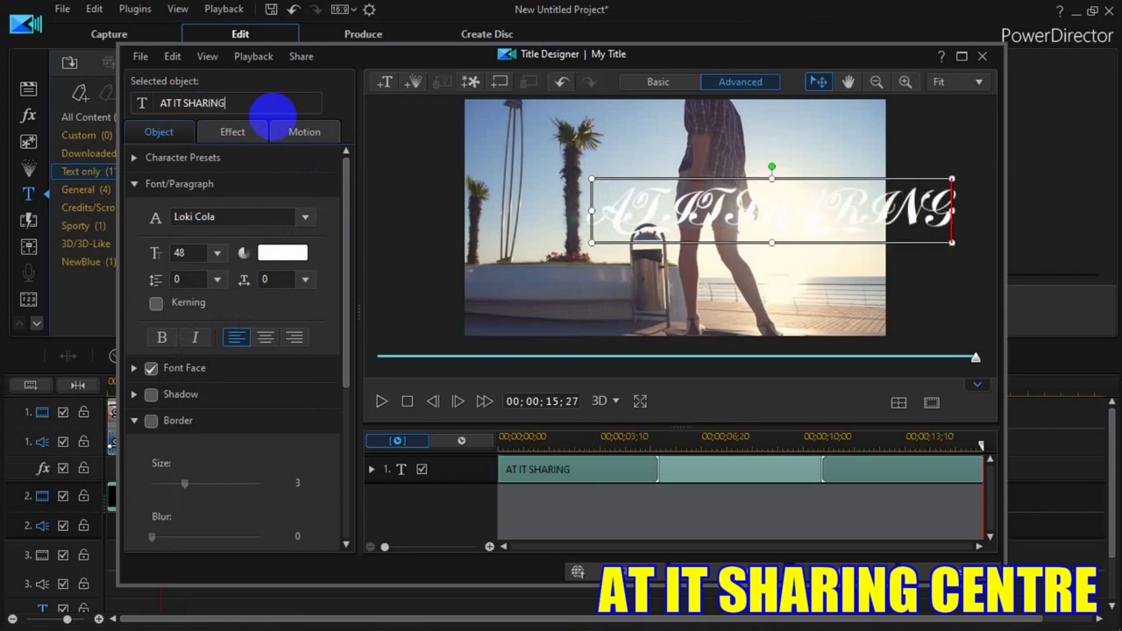
pyautogui.write('CENTRE')
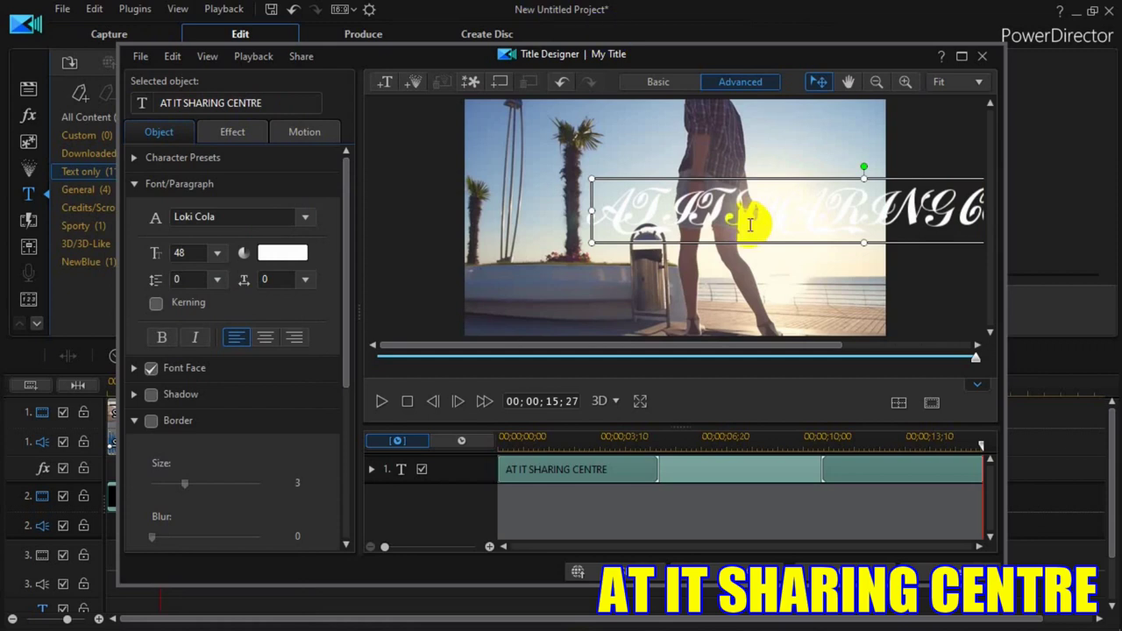
pyautogui.moveTo(589, 179); pyautogui.dragTo(560, 186)
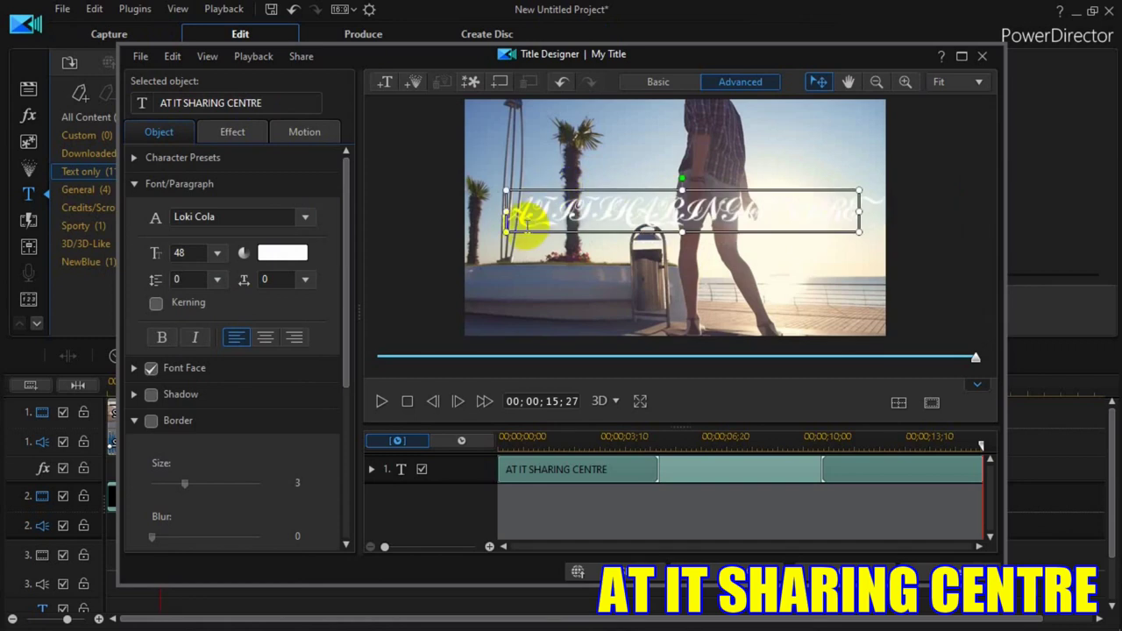
pyautogui.moveTo(506, 224); pyautogui.dragTo(477, 224)
# Select the whole "AT IT SHARING CENTRE" title text and set its font color to black.
pyautogui.click(671, 227)
pyautogui.doubleClick(602, 209)
pyautogui.click(285, 252)
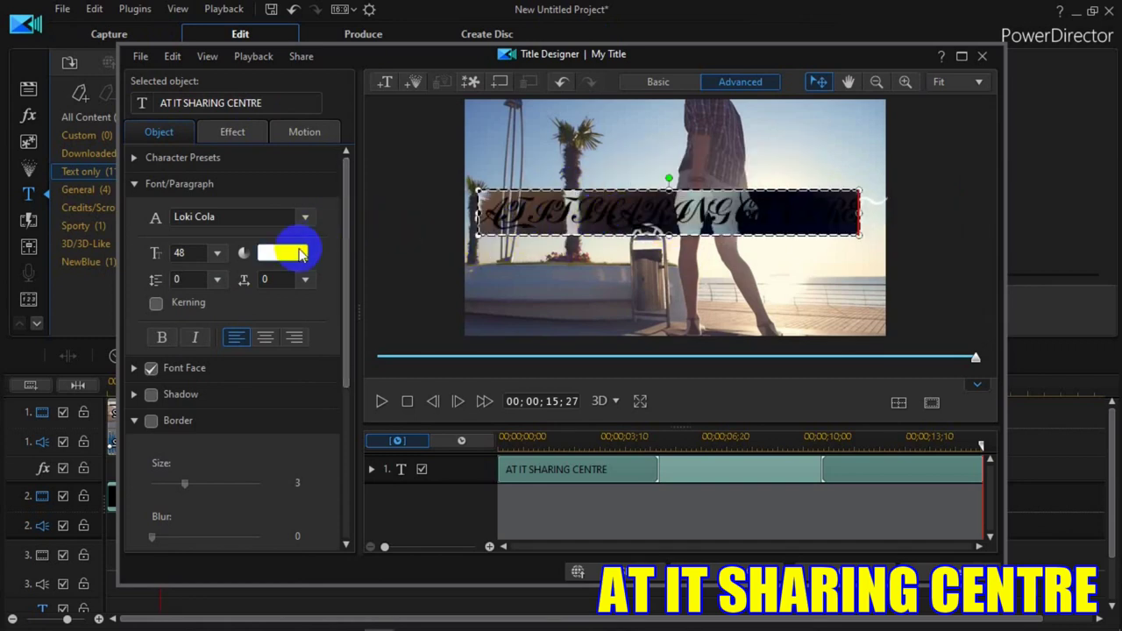
pyautogui.click(395, 319)
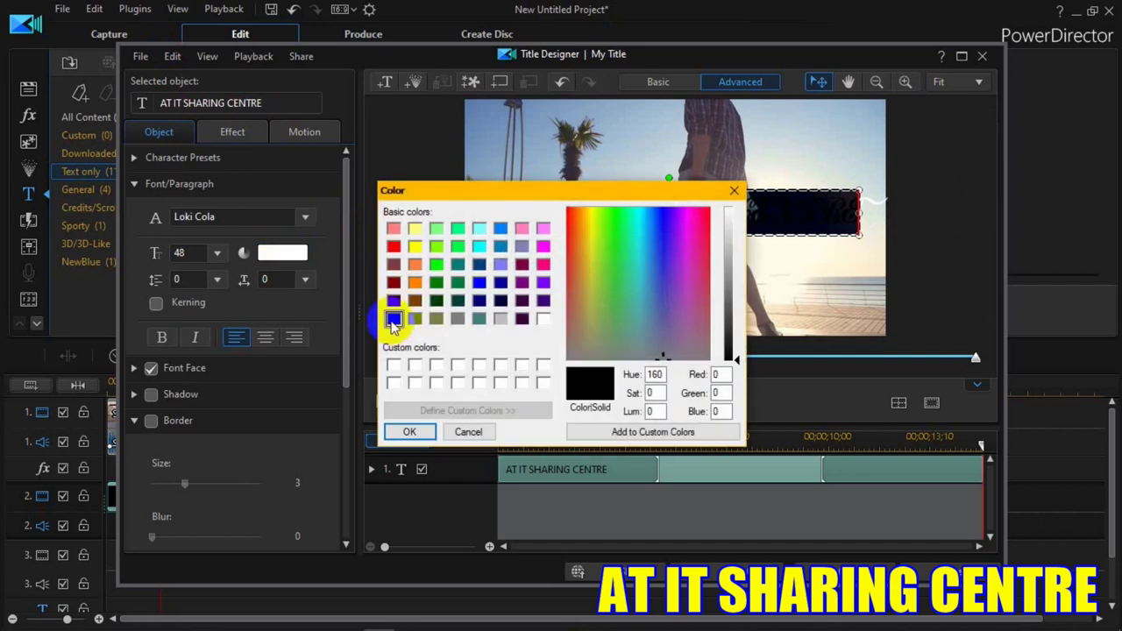
pyautogui.click(412, 429)
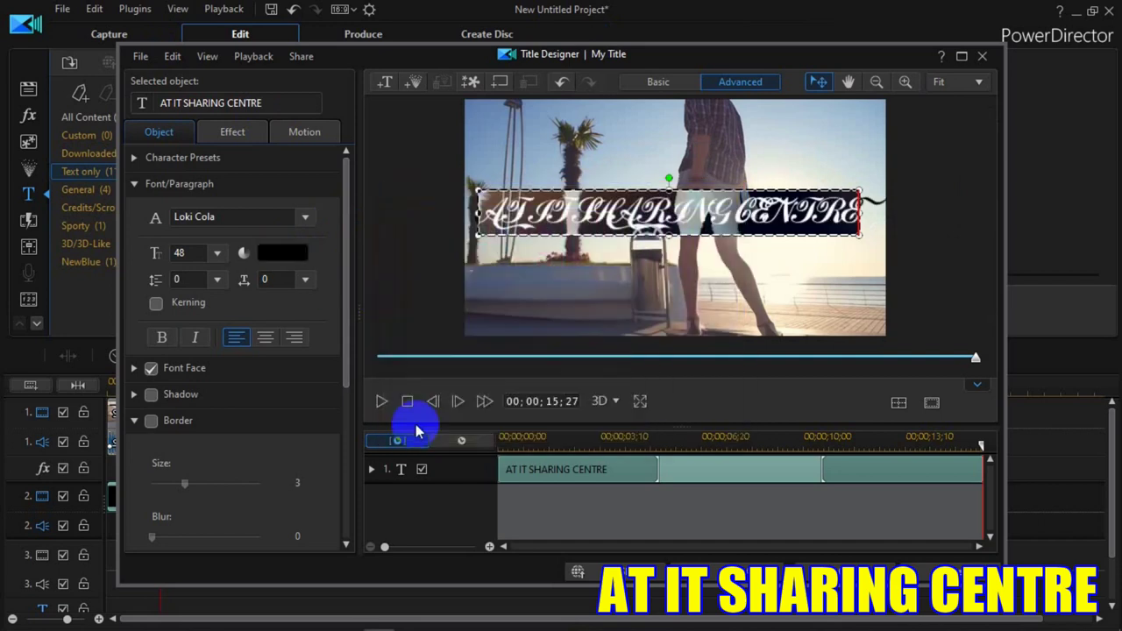
# Apply the Fire special effect to the title.
pyautogui.click(233, 132)
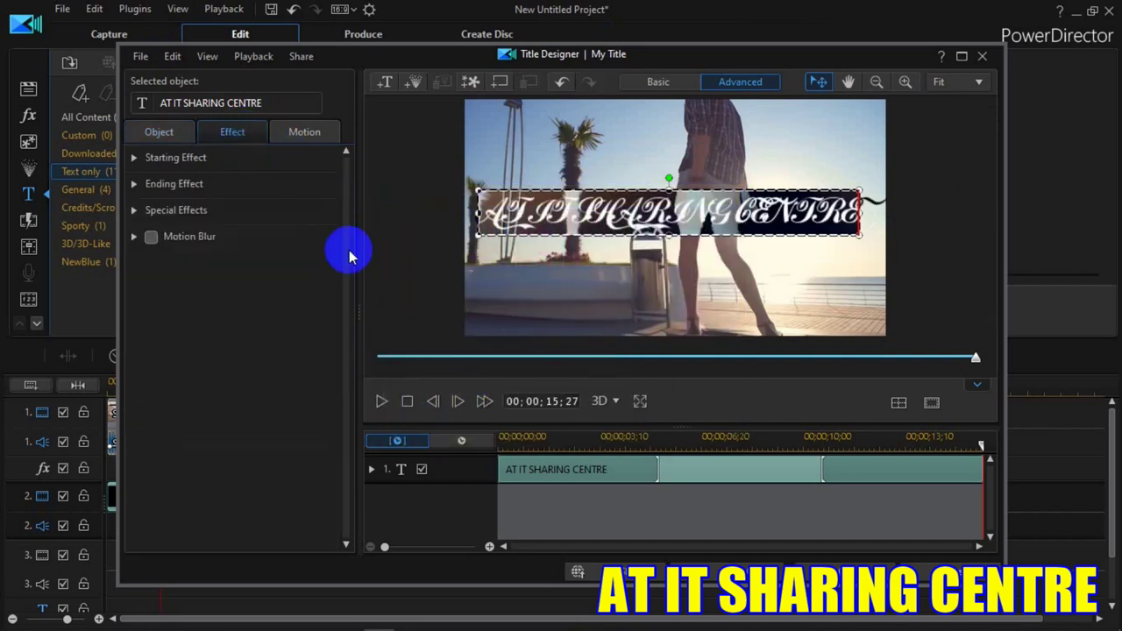
pyautogui.click(143, 212)
pyautogui.click(279, 255)
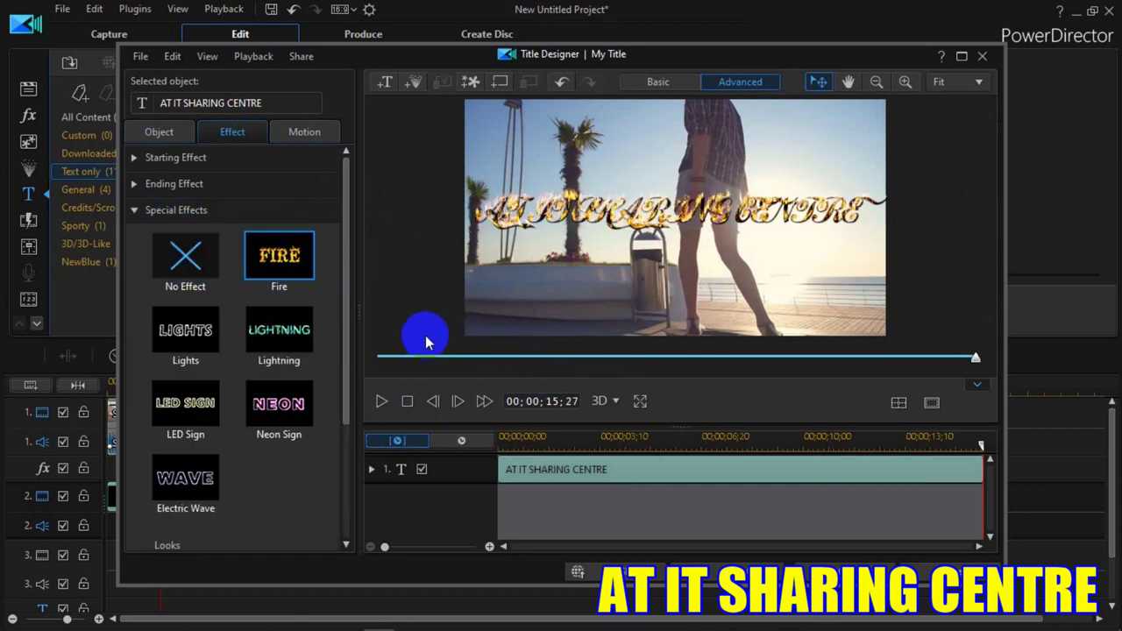
# Preview the fire title in the Title Designer, stop playback, and save the title back to the timeline.
pyautogui.click(380, 409)
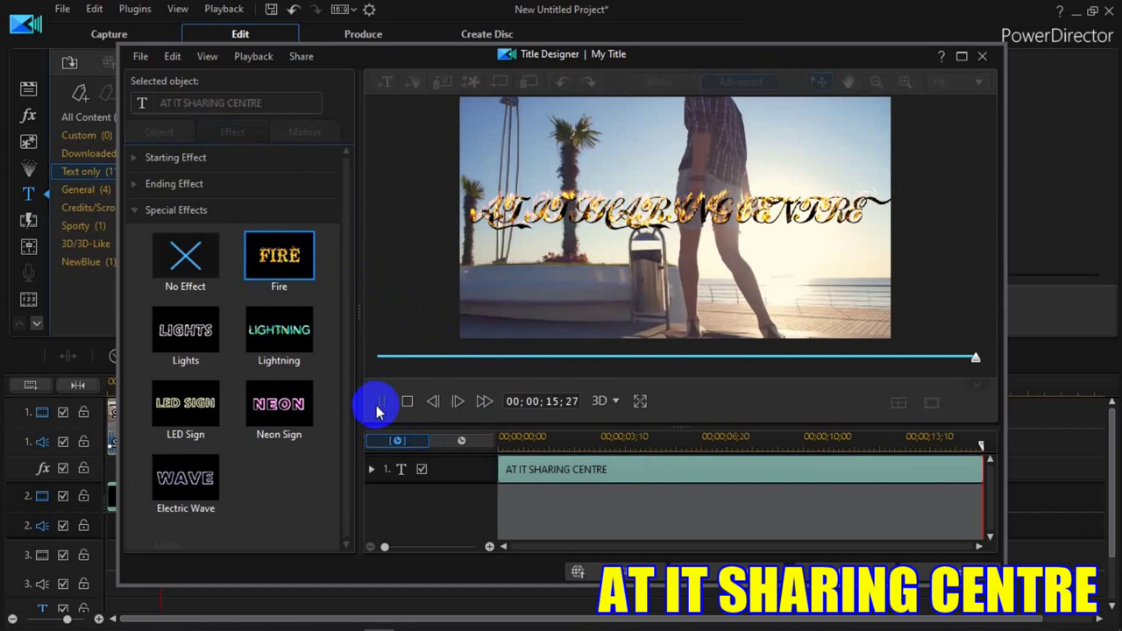
pyautogui.click(547, 262)
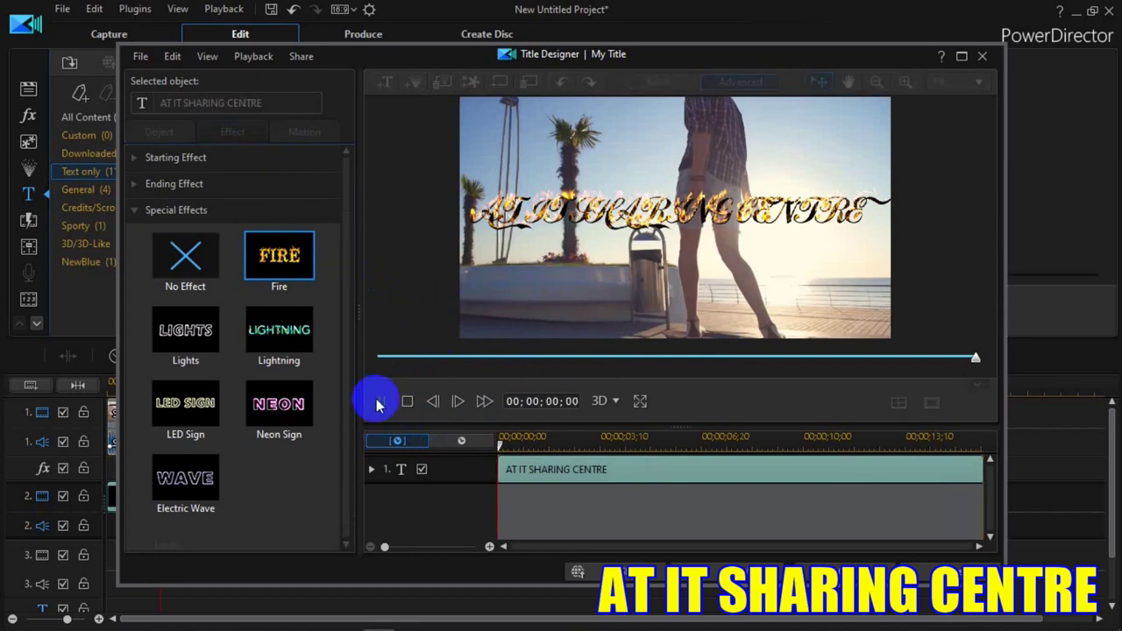
pyautogui.click(407, 403)
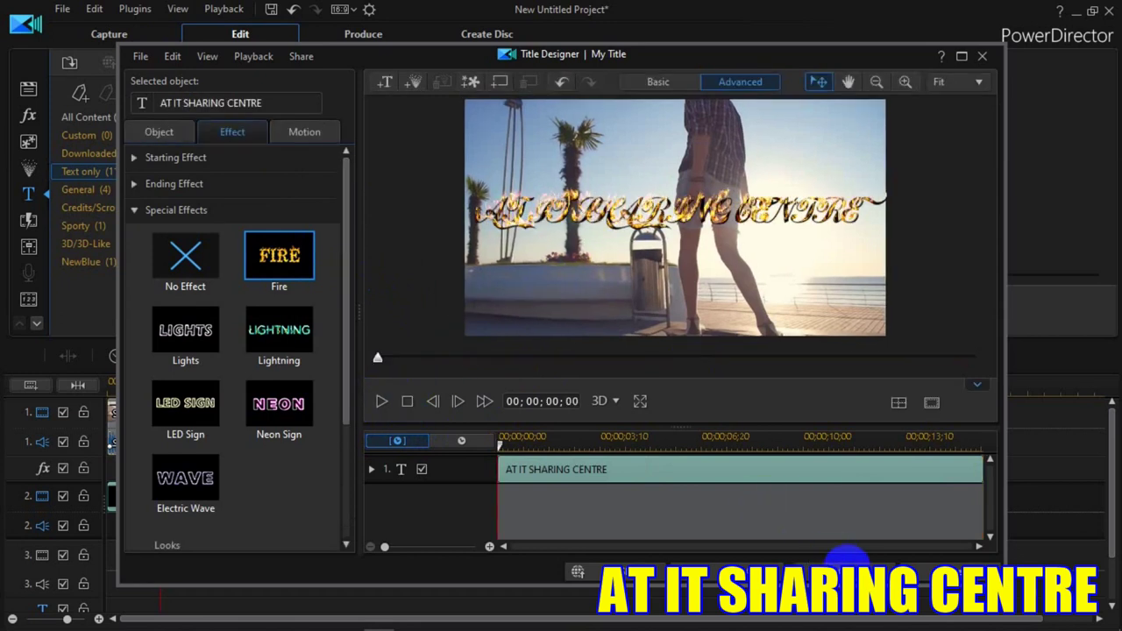
pyautogui.click(605, 321)
pyautogui.click(745, 211)
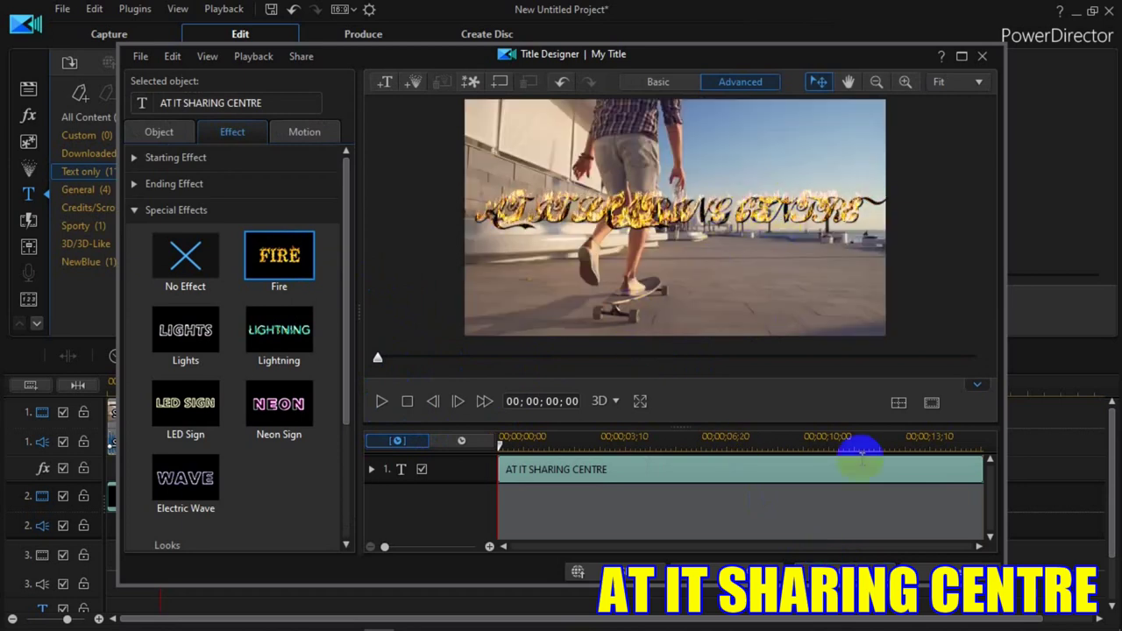
pyautogui.click(833, 570)
# Play the timeline in Movie mode to review the title over the skateboard video, and stop playback.
pyautogui.click(740, 409)
pyautogui.click(642, 322)
pyautogui.click(665, 321)
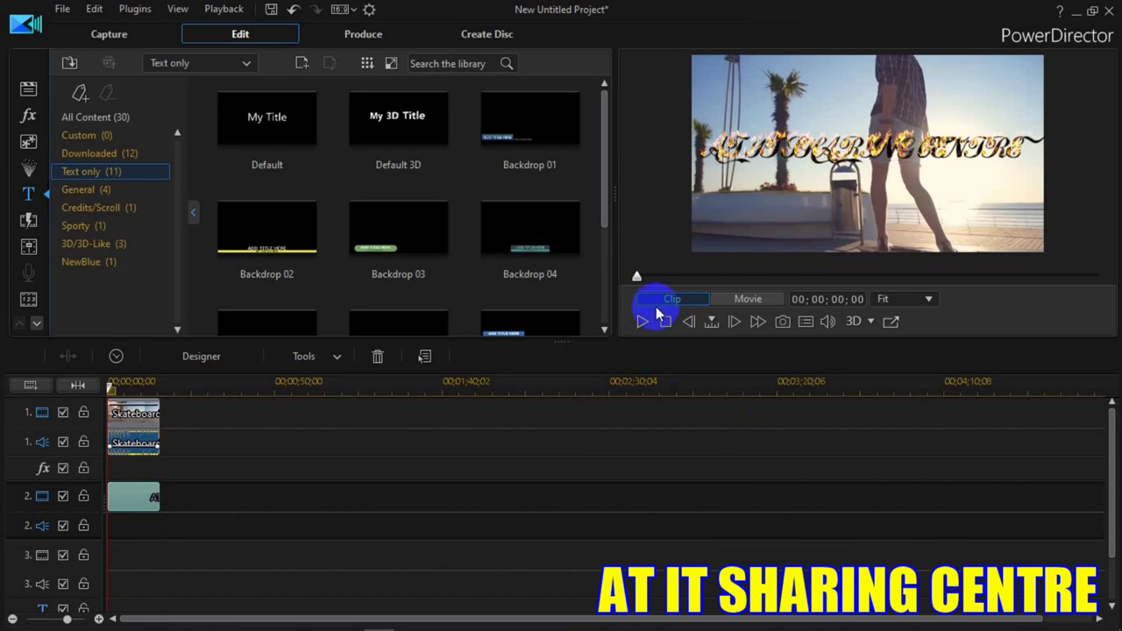
pyautogui.click(641, 323)
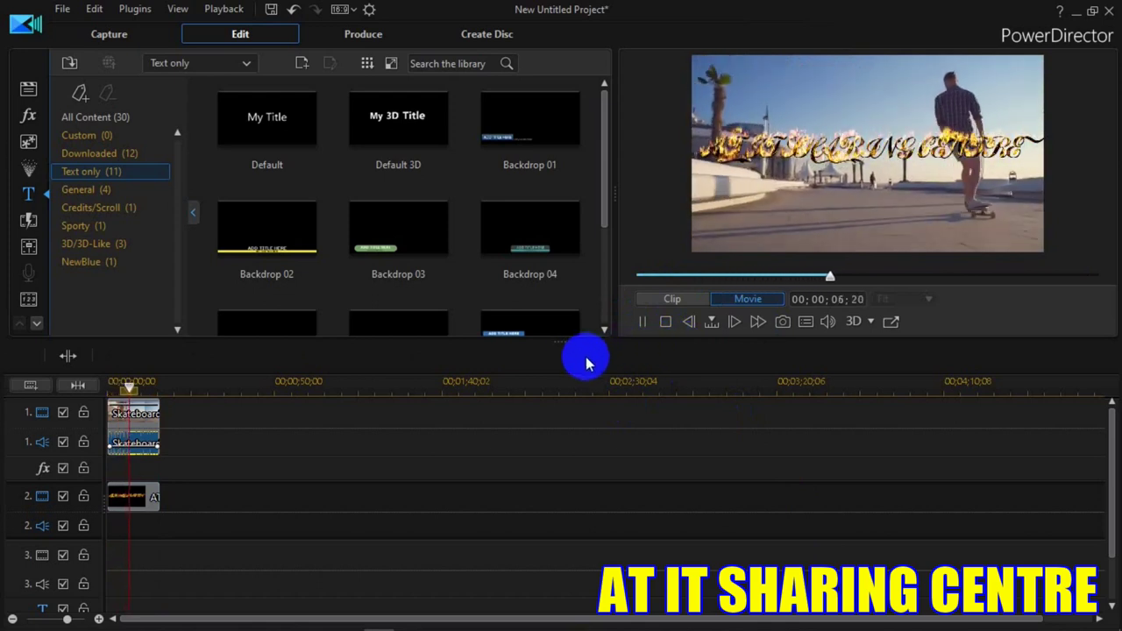
pyautogui.click(666, 324)
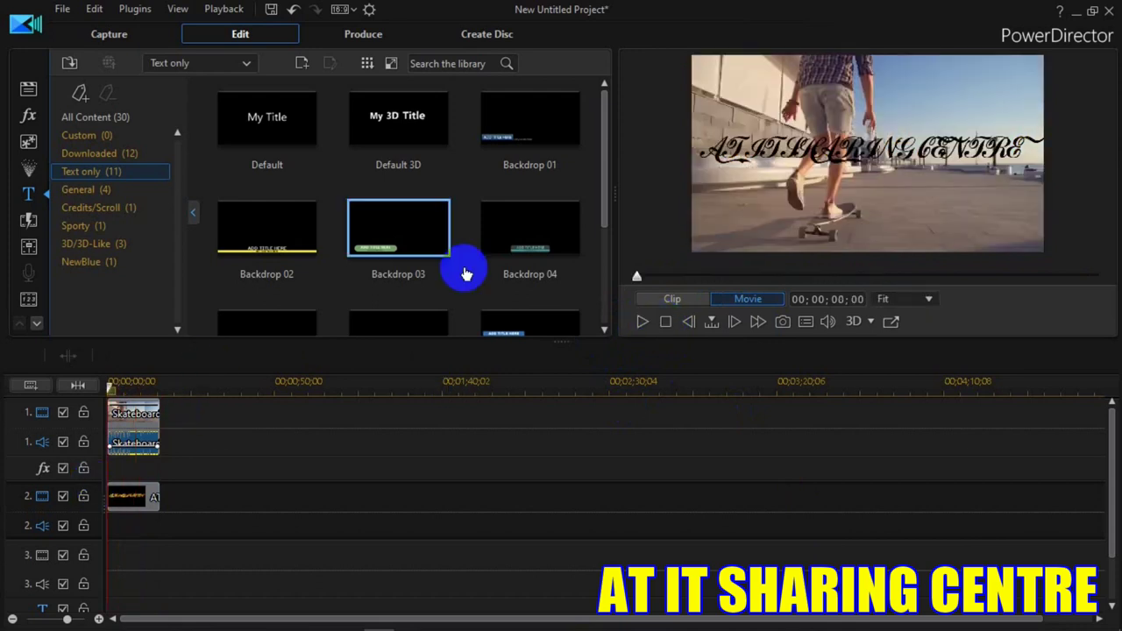